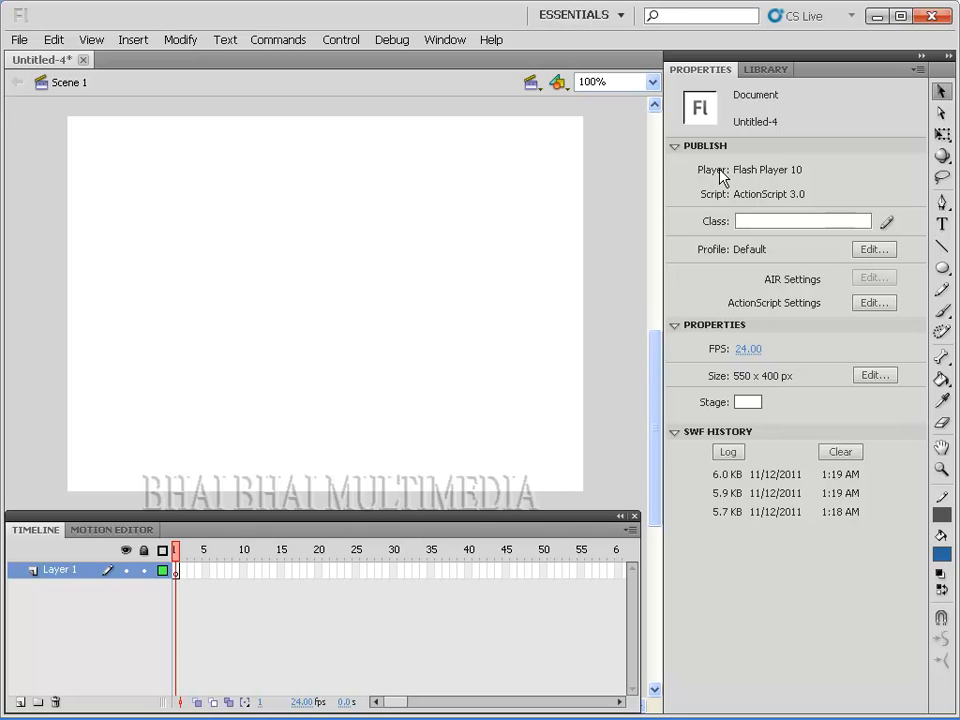
- Draw a blue rectangle with the Rectangle tool near the middle of the stage in frame 1 of Layer 1
click(378, 393)
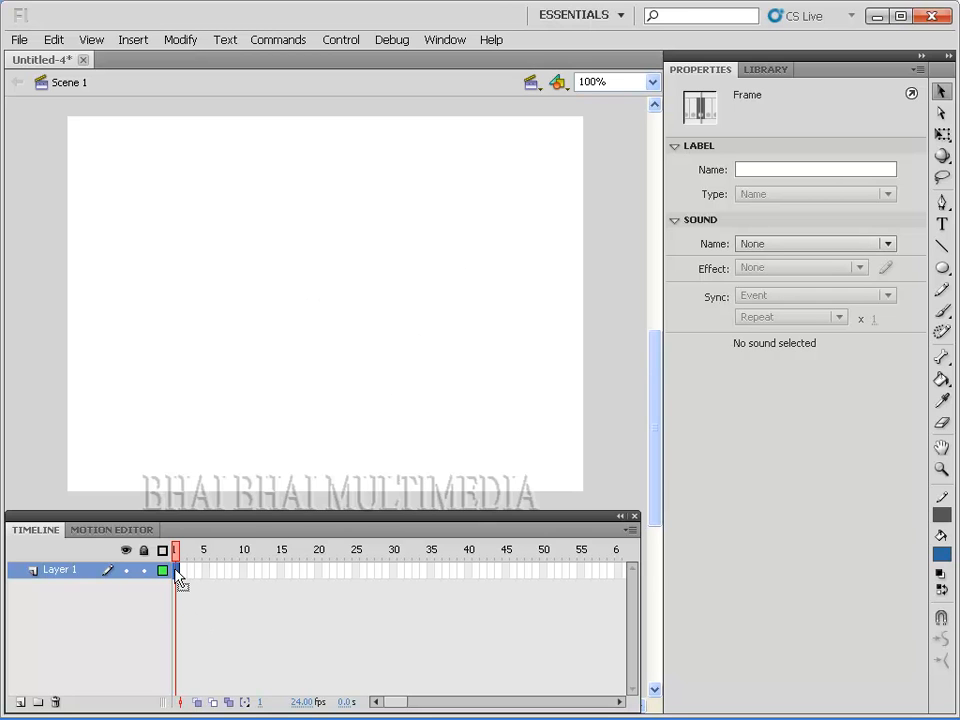
click(940, 270)
click(835, 272)
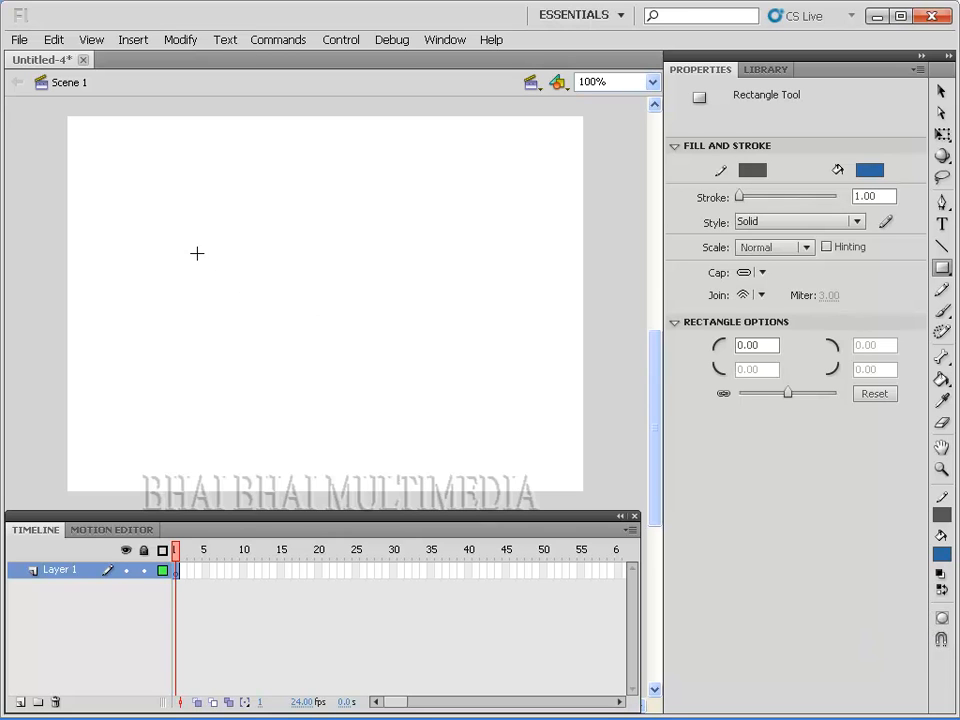
drag(217, 247, 346, 353)
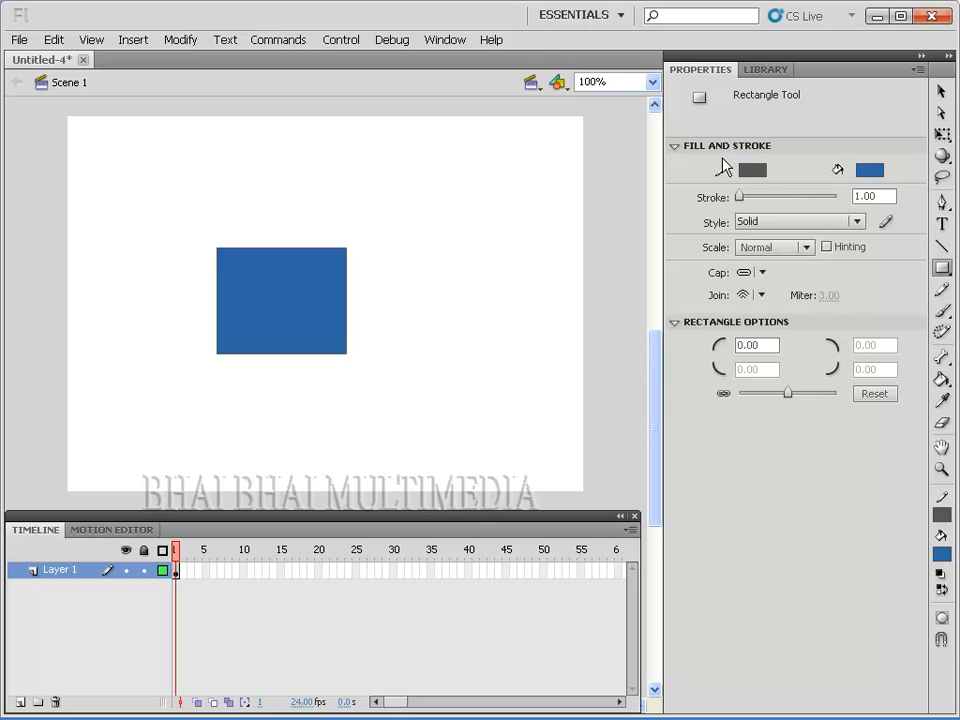
- Insert a blank keyframe at frame 20 of Layer 1 and scrub between frames 1 and 19 to check the rectangle
click(320, 570)
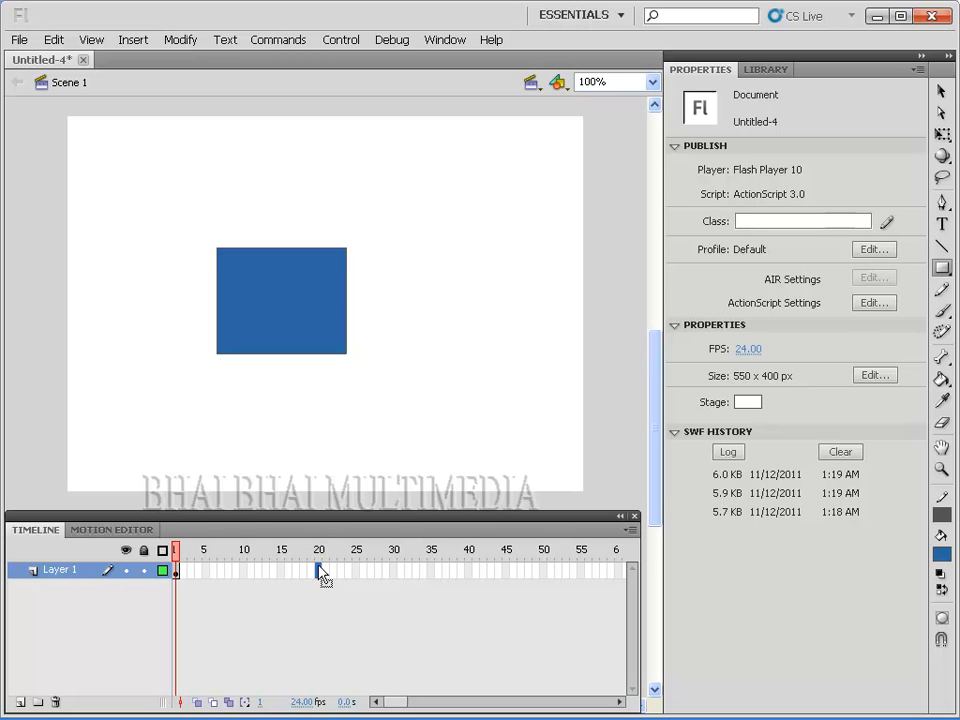
key(F7)
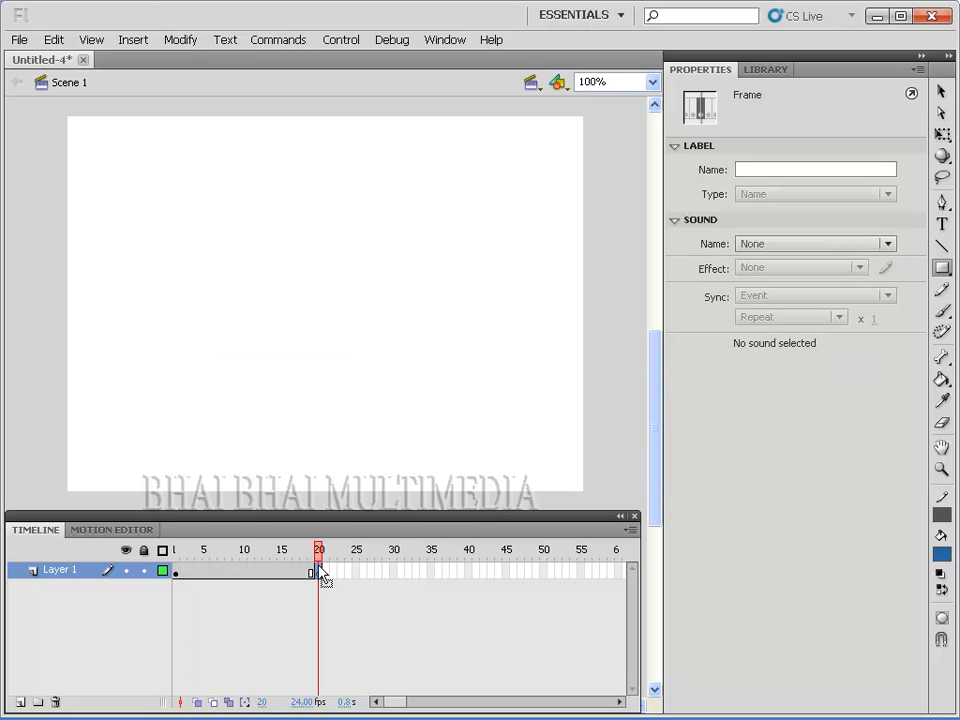
click(130, 40)
mouse_move(155, 143)
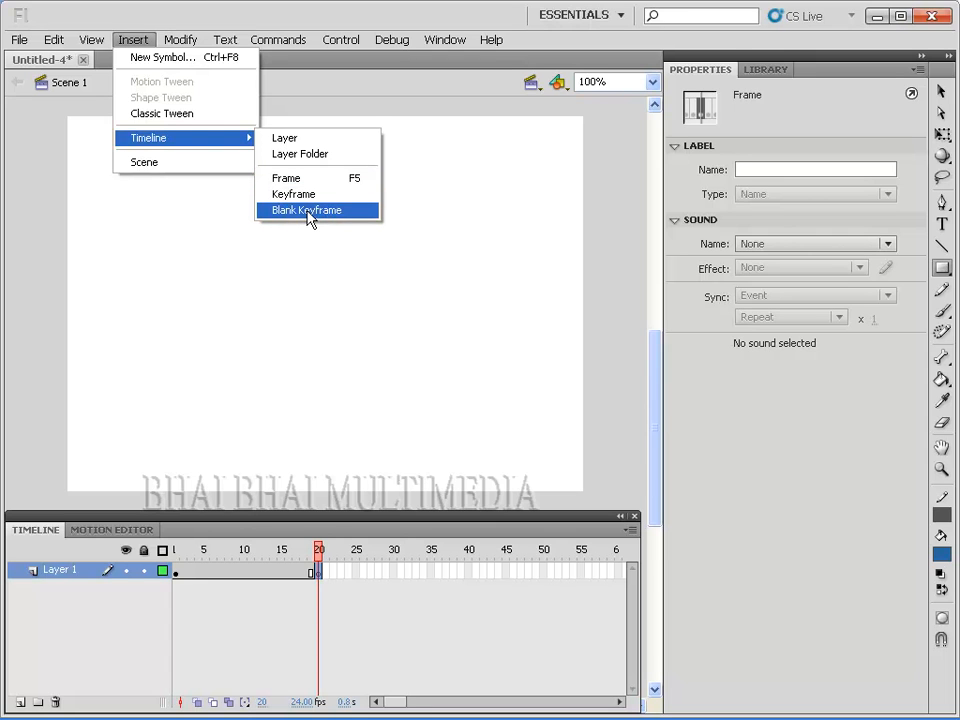
click(135, 38)
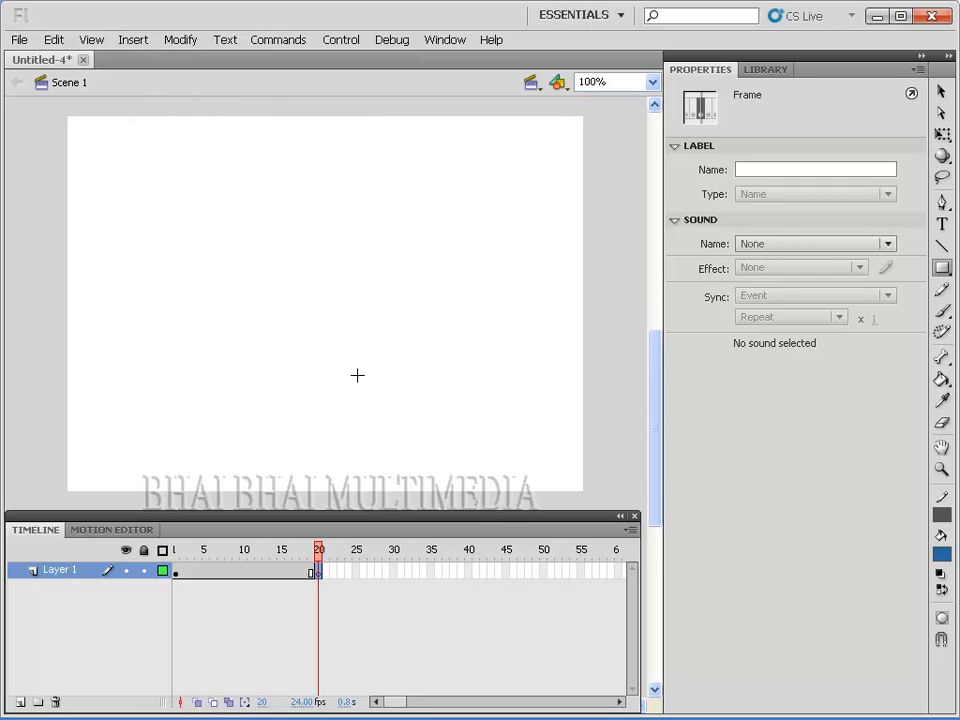
click(312, 553)
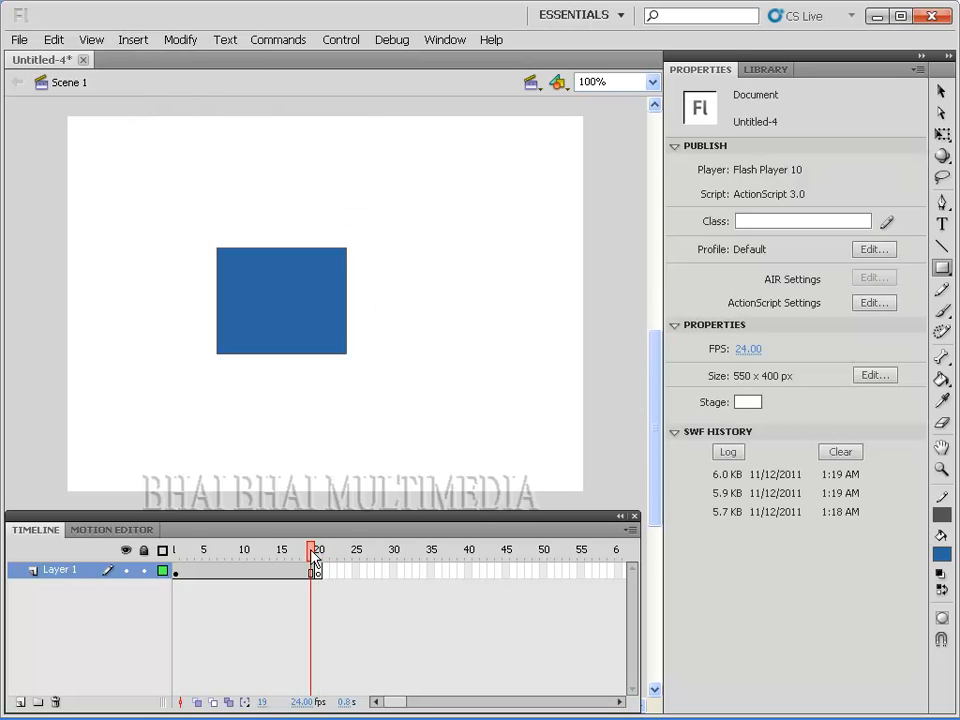
click(177, 551)
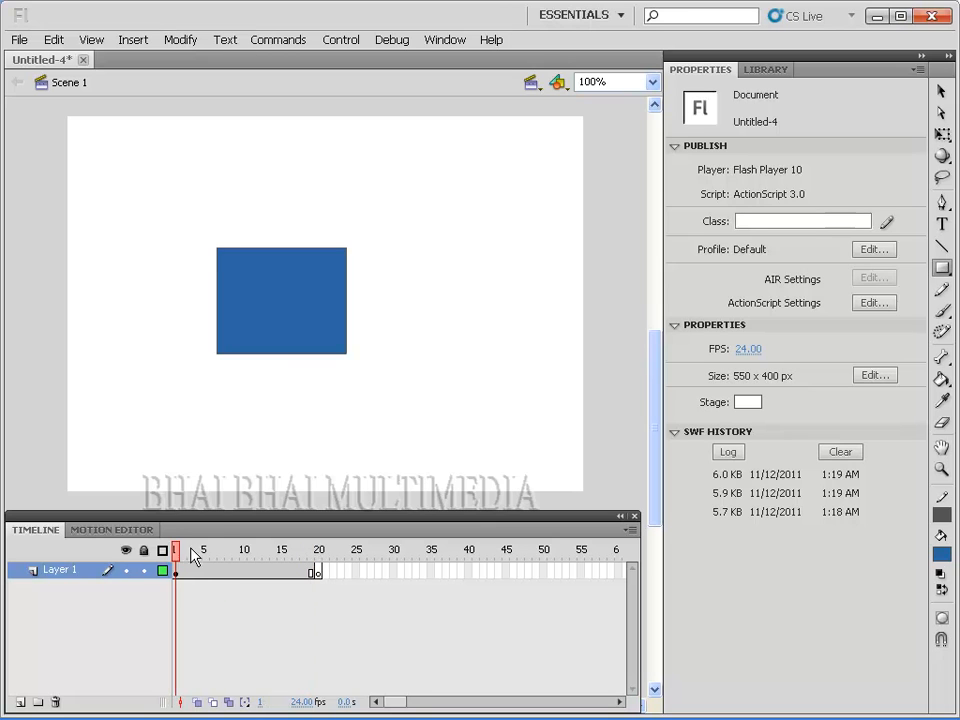
drag(195, 555, 313, 557)
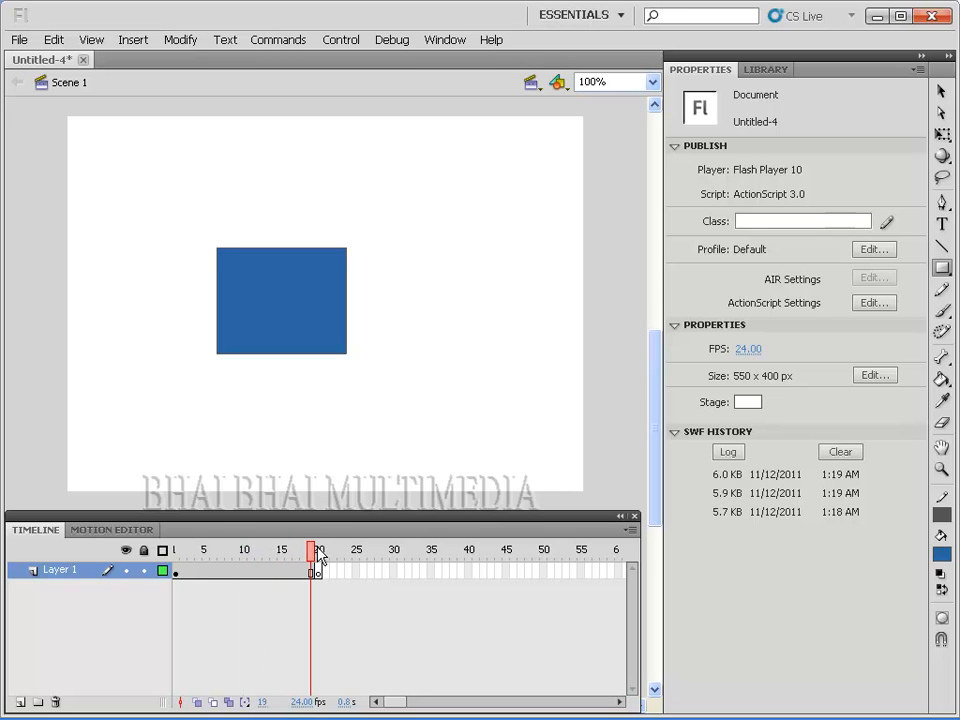
- Draw a five-pointed blue star on the stage at frame 20 using the PolyStar tool with star style and 0.50 point size
click(318, 571)
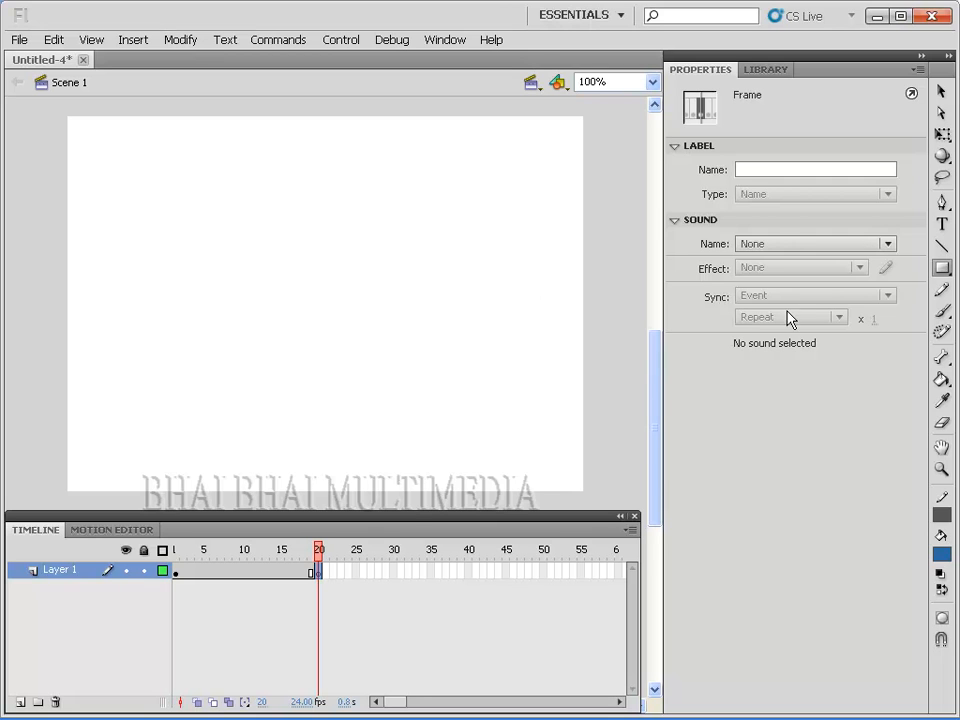
click(941, 268)
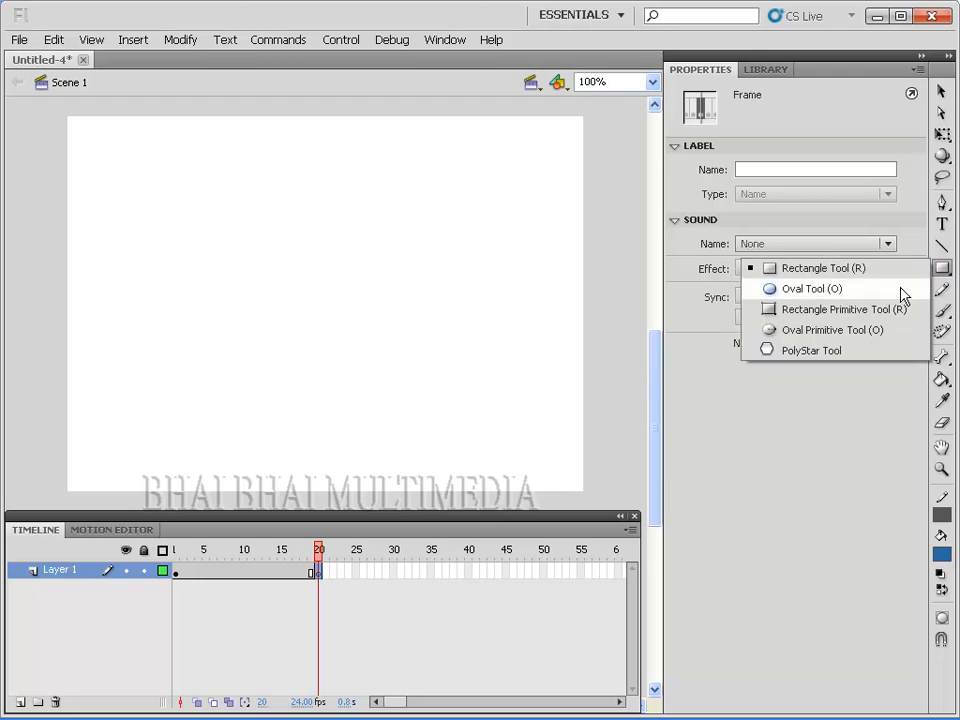
click(795, 352)
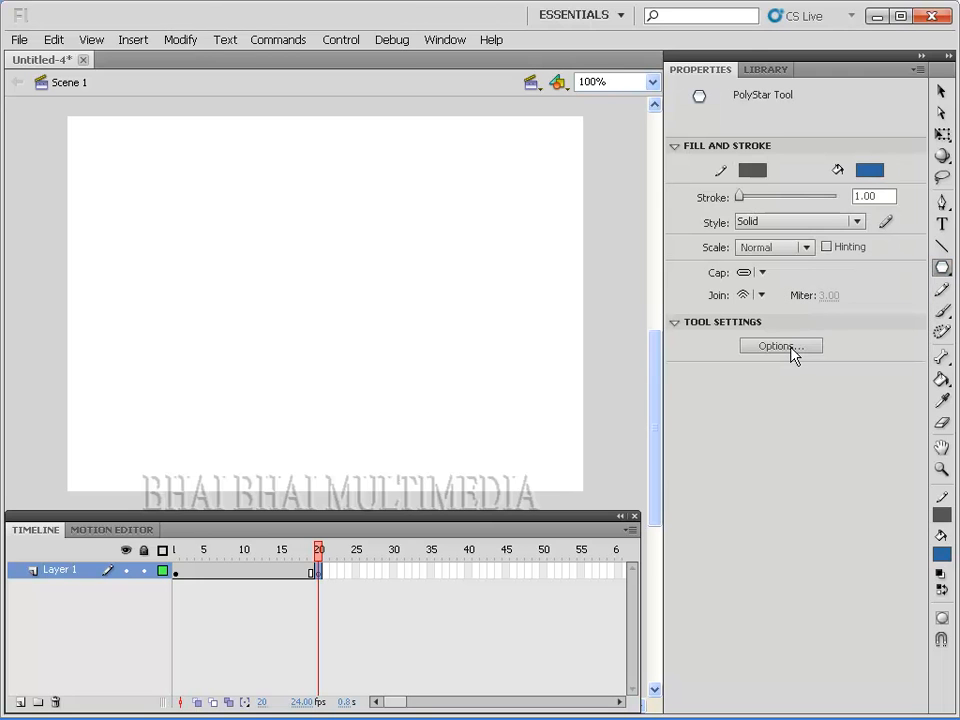
click(791, 347)
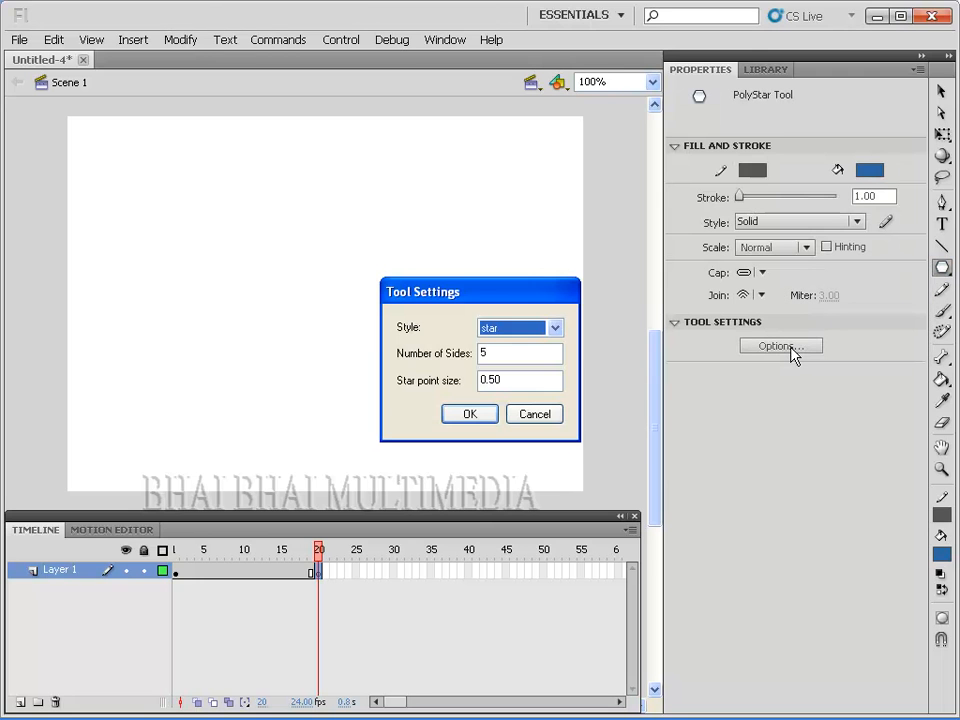
click(474, 417)
drag(266, 274, 319, 306)
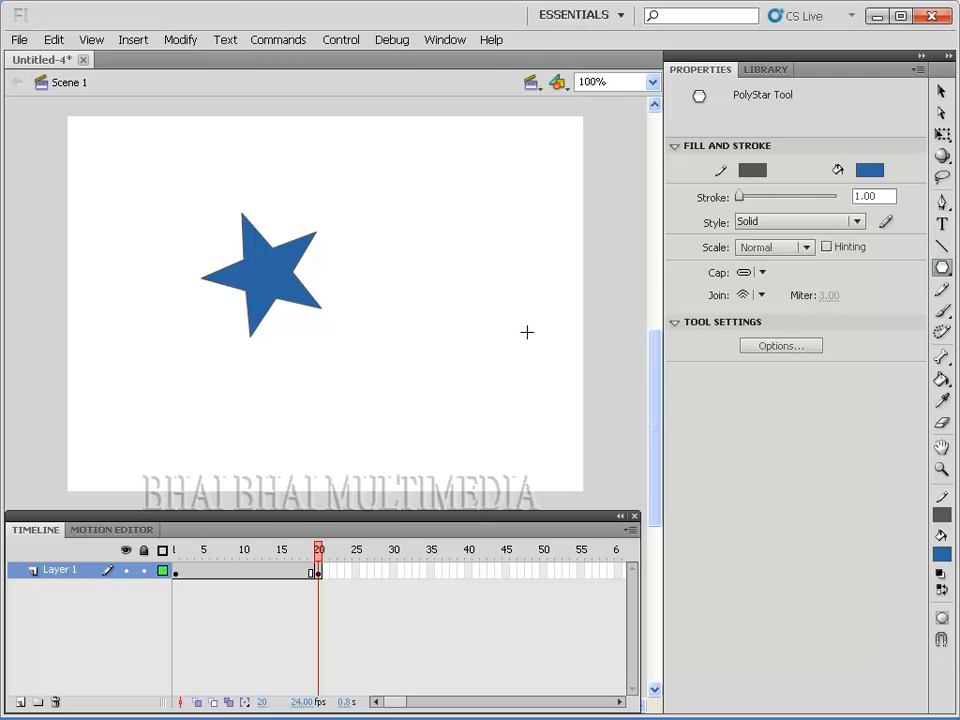
- Step back and forth through the frames around frame 20 to compare the star's position with the rectangle's
click(302, 549)
click(318, 549)
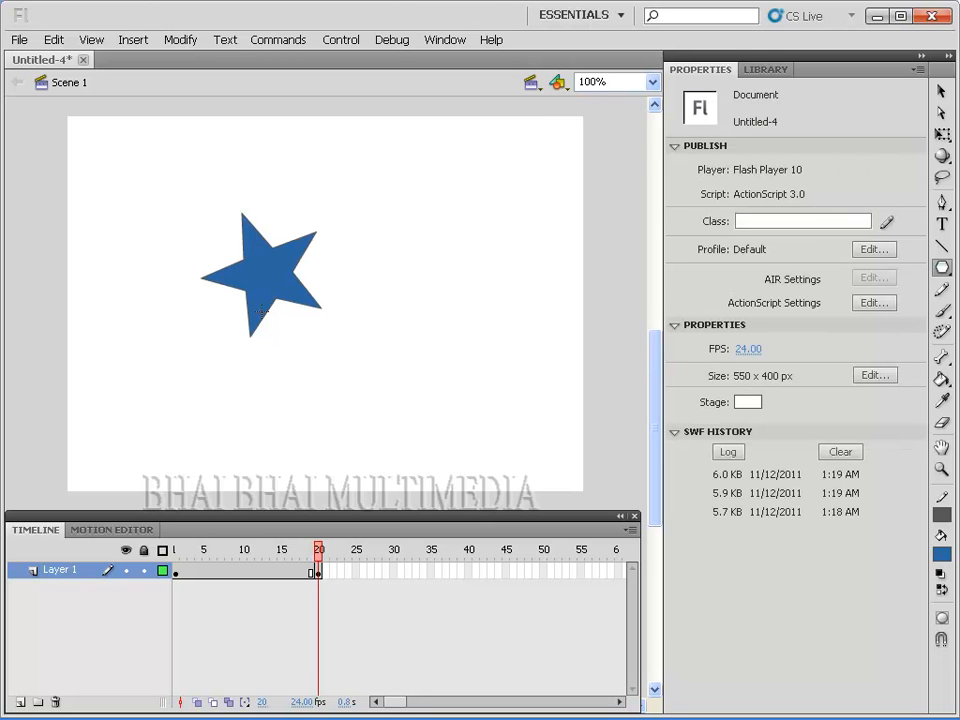
key(comma)
key(comma)
key(period)
key(period)
key(comma)
key(comma)
key(period)
key(period)
- Turn on onion skinning and move the whole star at frame 20 so it sits over the ghosted rectangle
click(197, 702)
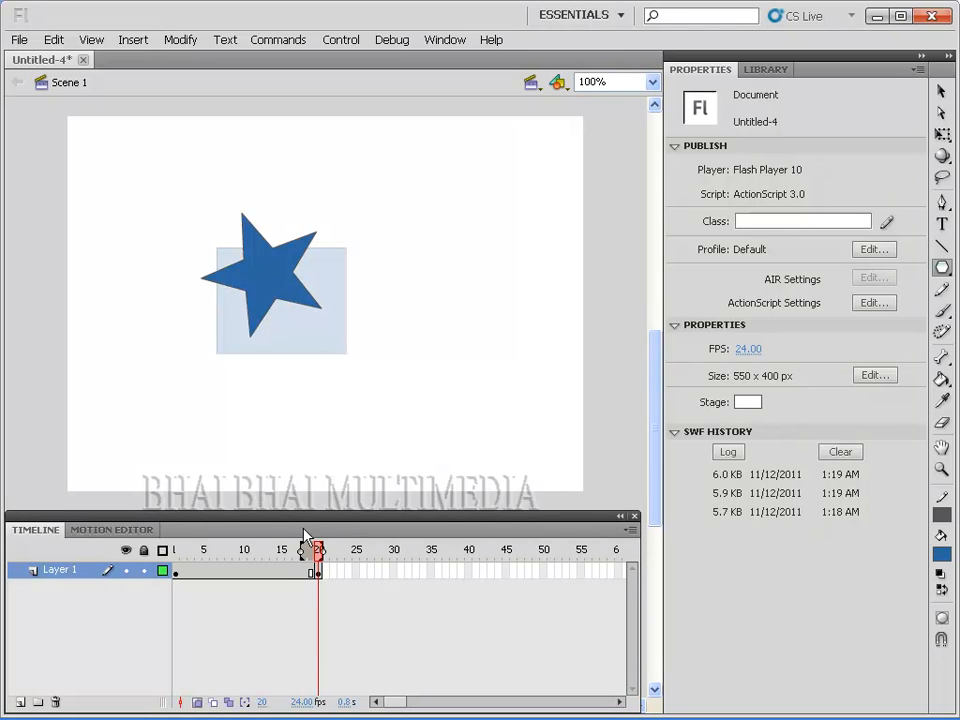
mouse_move(300, 549)
mouse_down()
mouse_move(182, 553)
mouse_move(292, 557)
mouse_up()
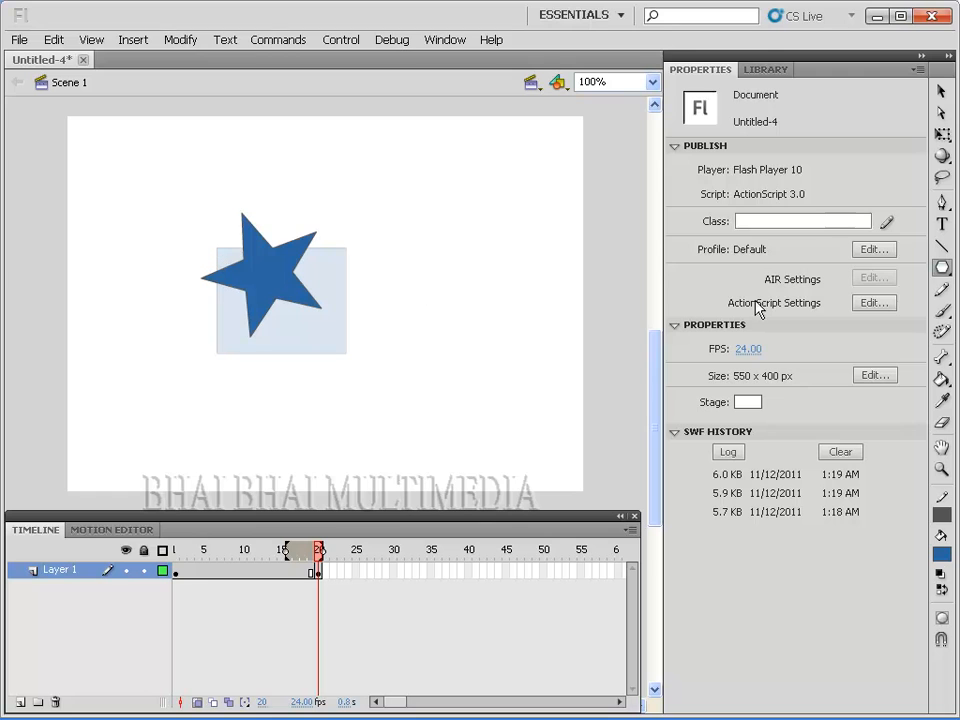
click(941, 91)
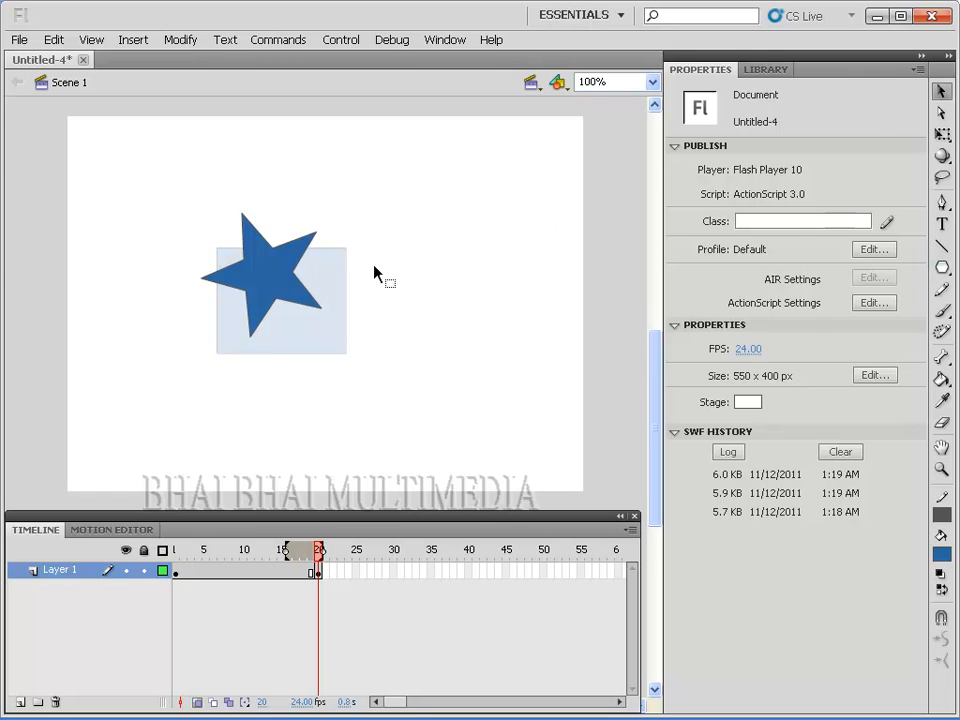
click(281, 273)
double_click(263, 271)
drag(263, 271, 282, 296)
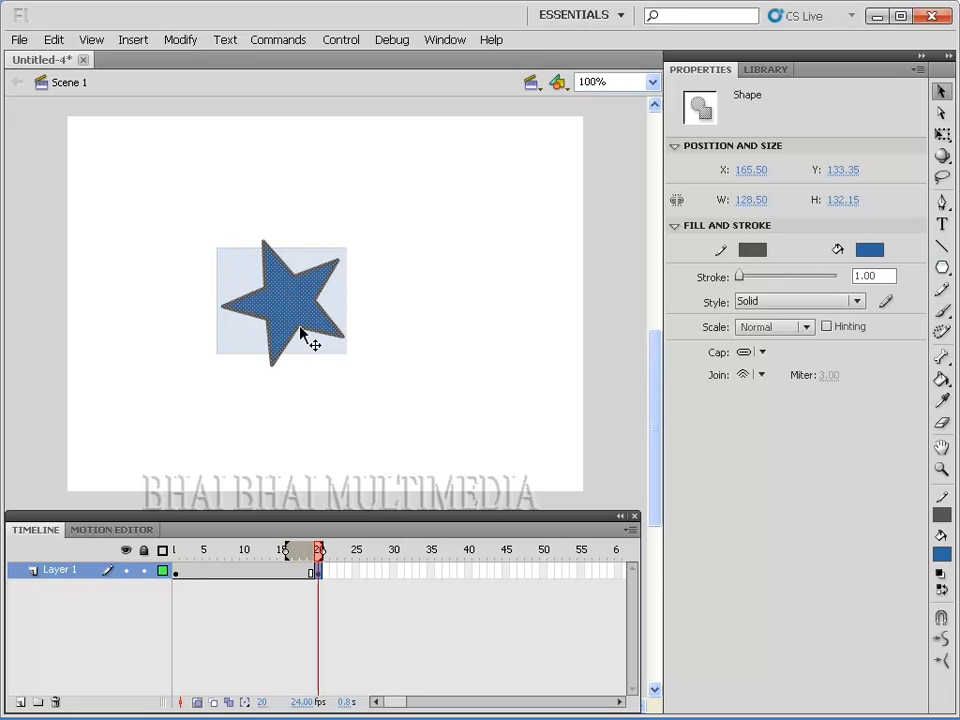
- Create a shape tween on Layer 1 between the rectangle keyframe at frame 1 and the star keyframe at frame 20
click(237, 572)
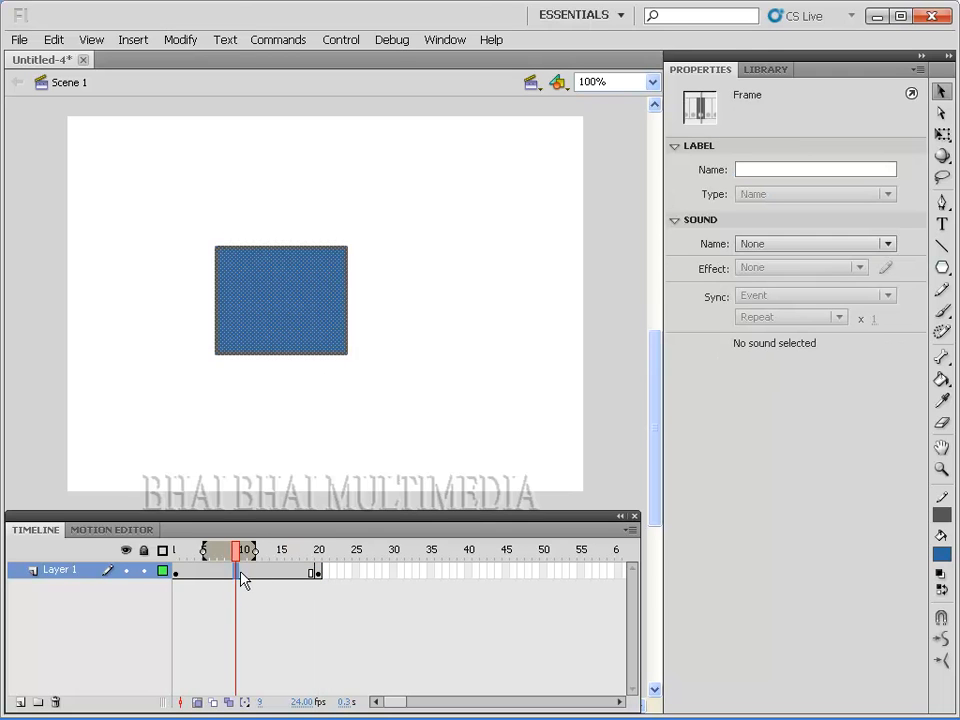
click(244, 572)
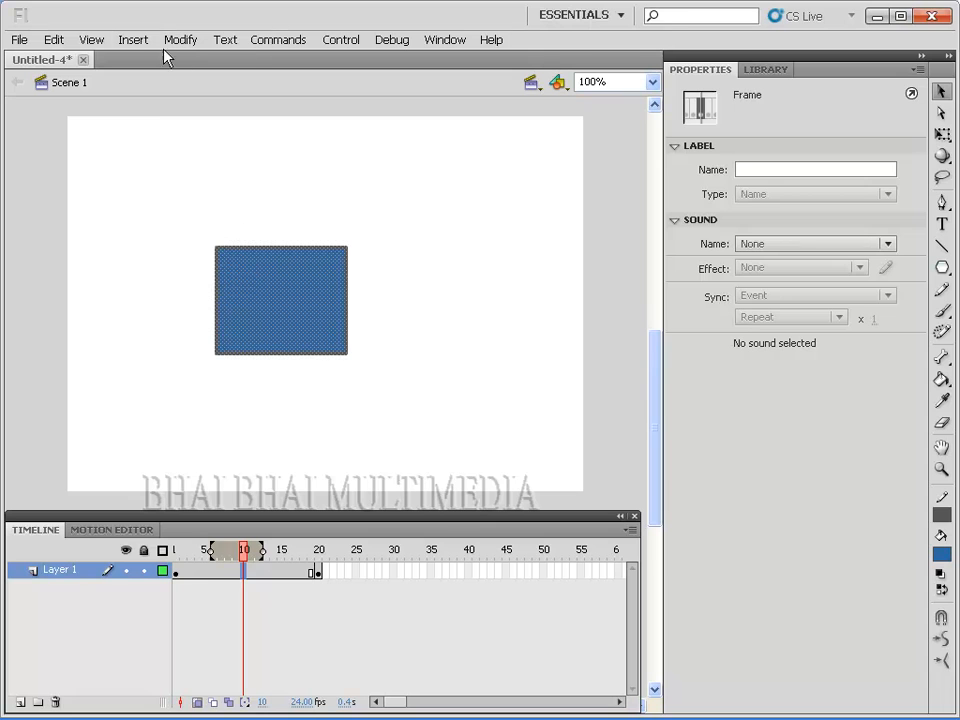
click(134, 41)
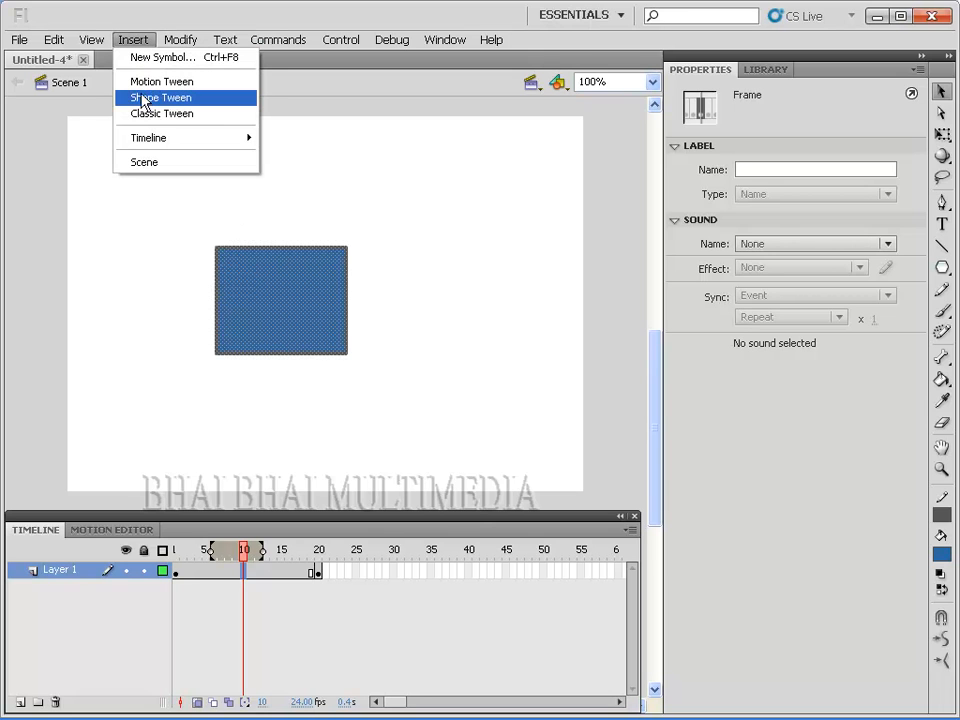
click(126, 41)
right_click(245, 572)
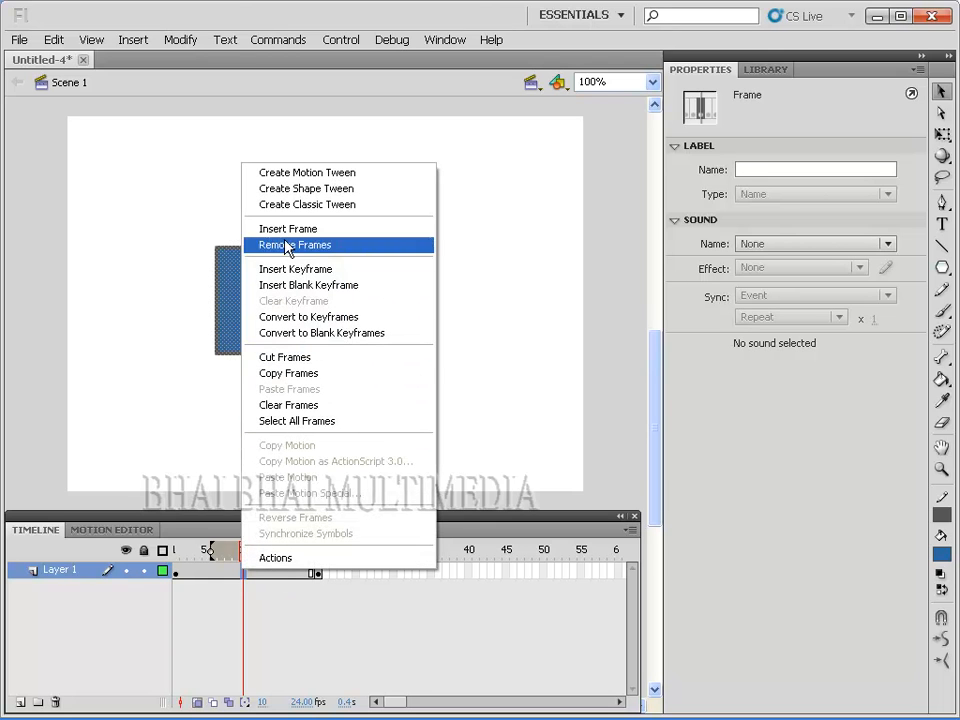
click(308, 189)
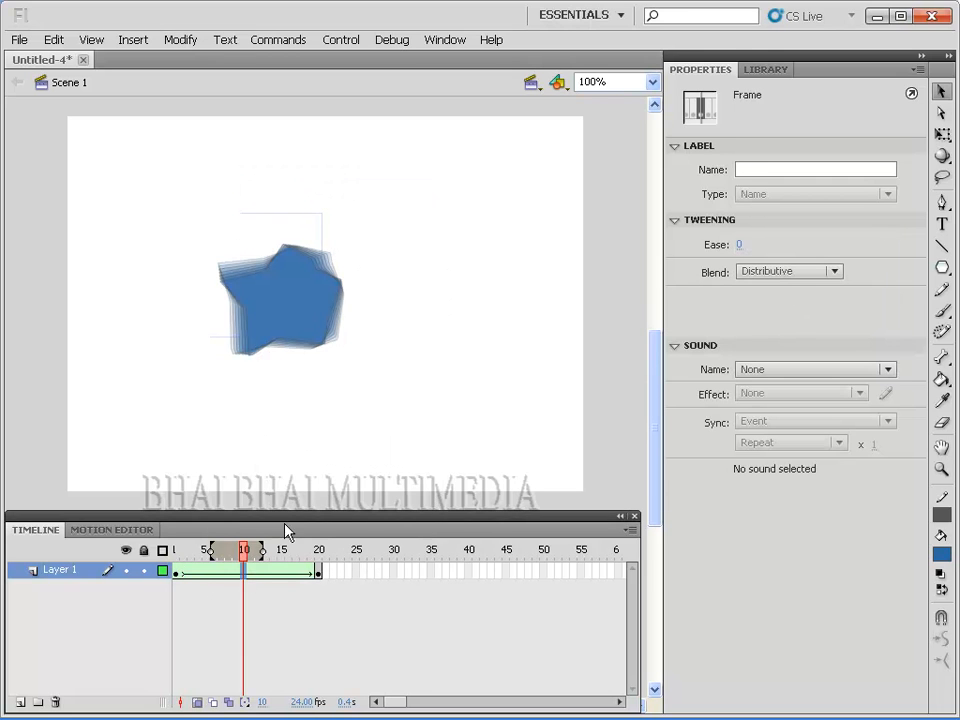
- Test the movie to watch the rectangle morph into the star, and close the preview window
click(341, 42)
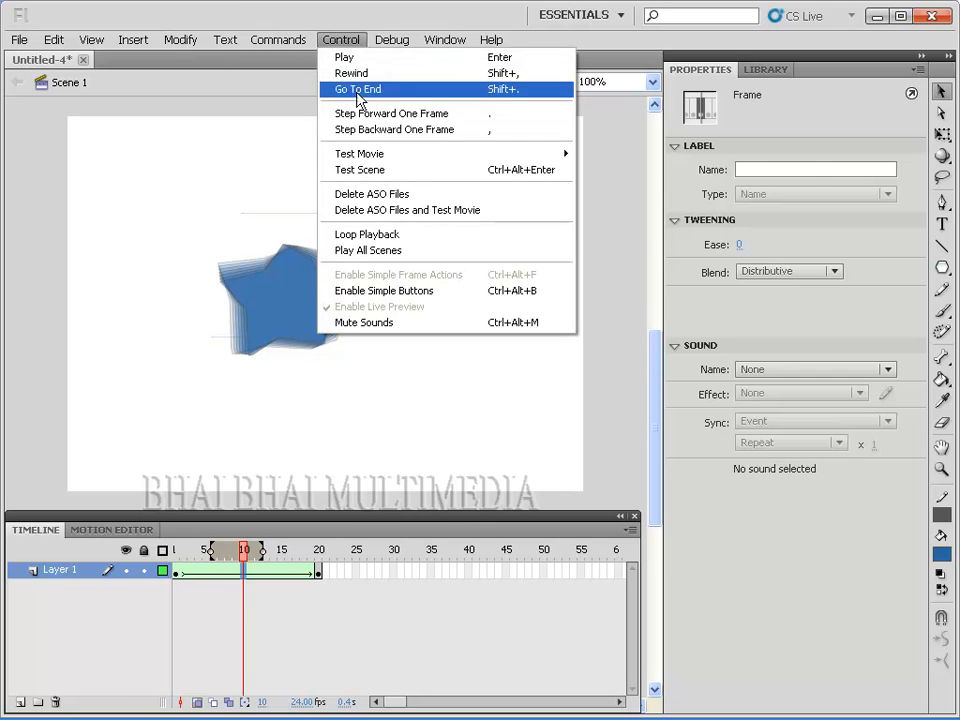
mouse_move(463, 157)
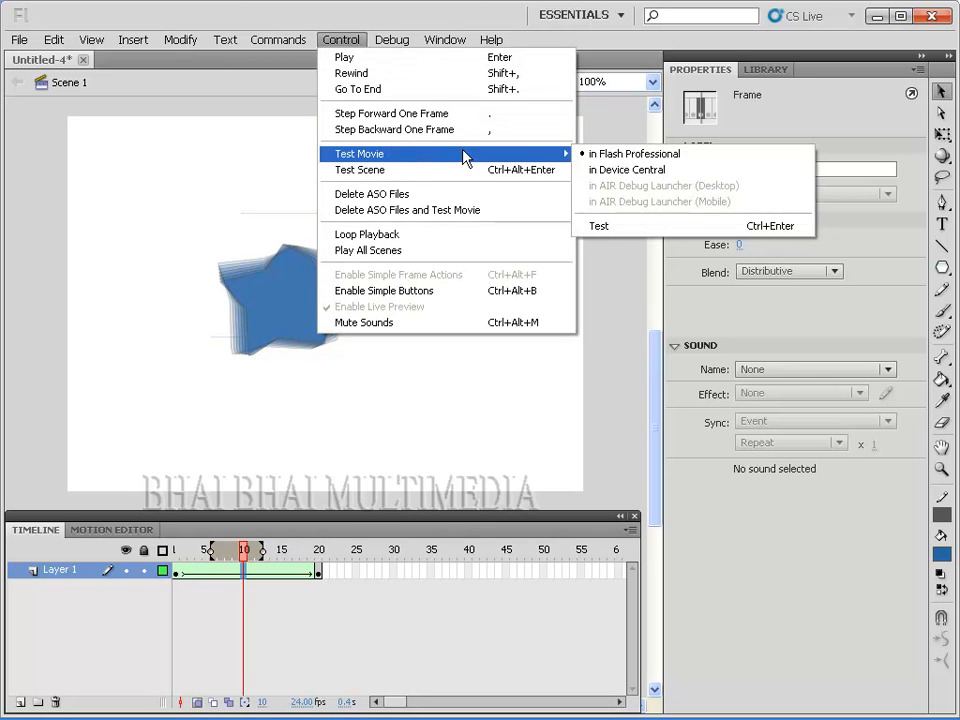
click(613, 227)
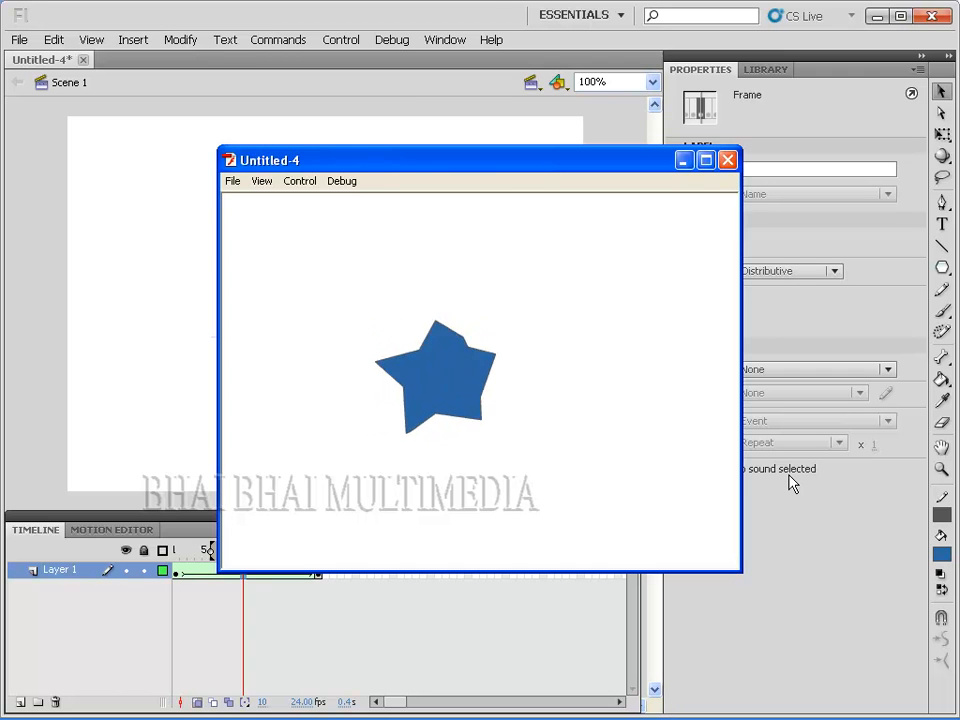
click(727, 160)
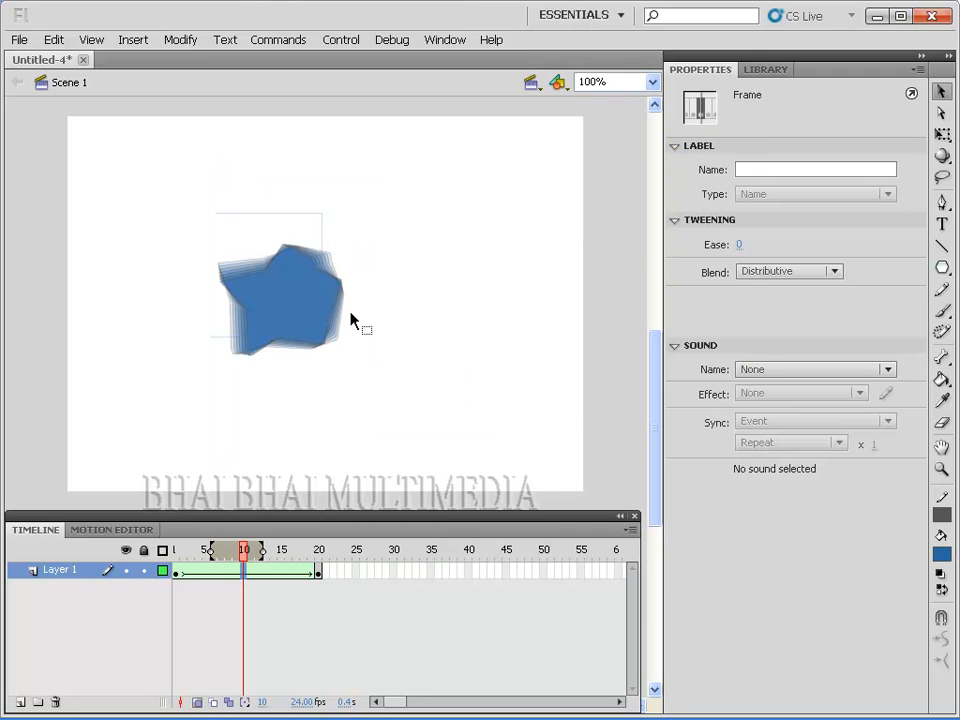
- Select all the tweened frames of Layer 1 and remove them from the timeline
click(590, 403)
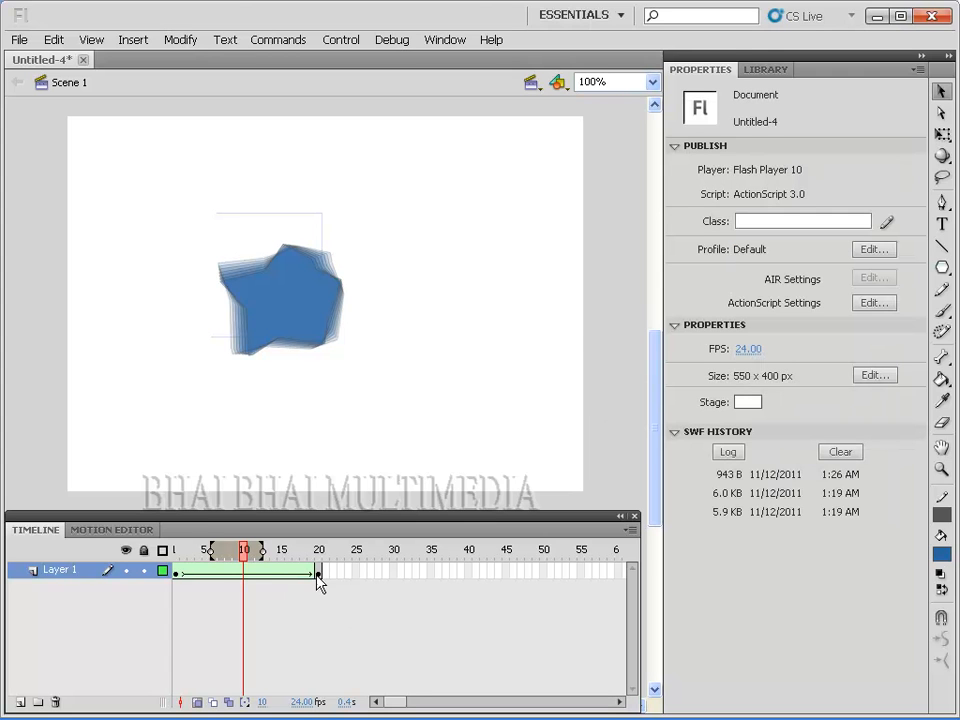
drag(330, 574, 170, 572)
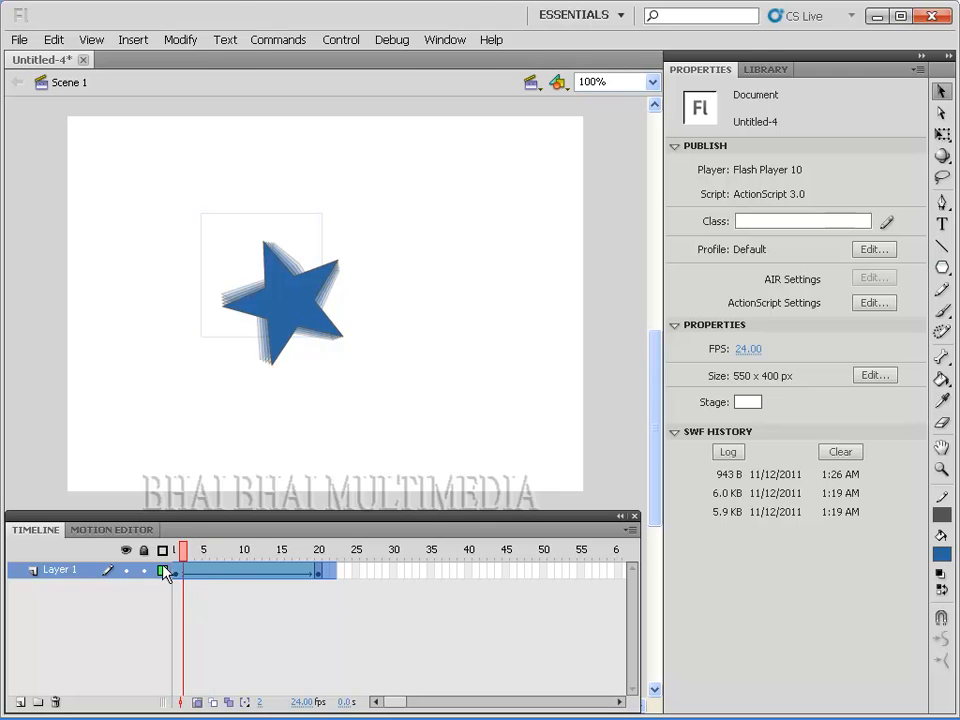
right_click(237, 573)
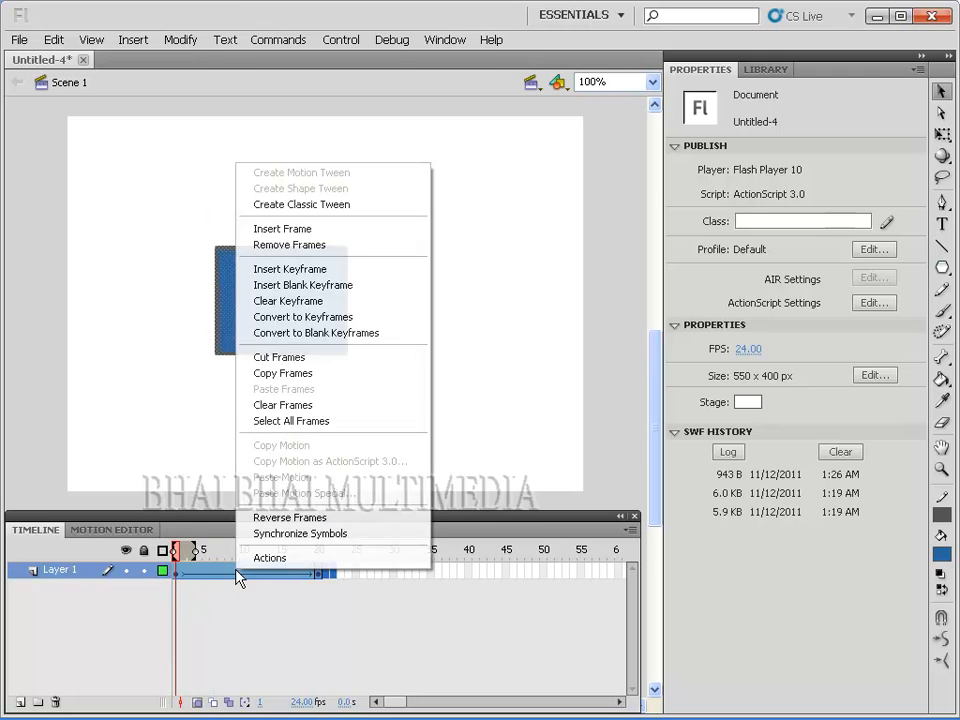
click(287, 246)
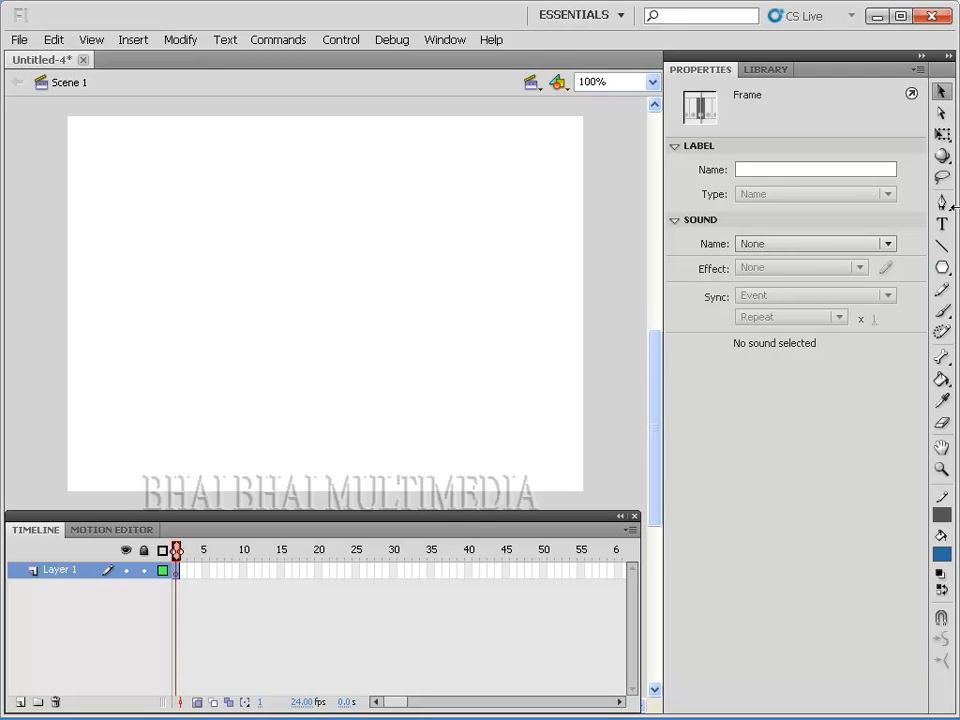
- Draw a blue oval about 46 by 80 px near the stage's left side at frame 1 using the Oval tool
click(941, 270)
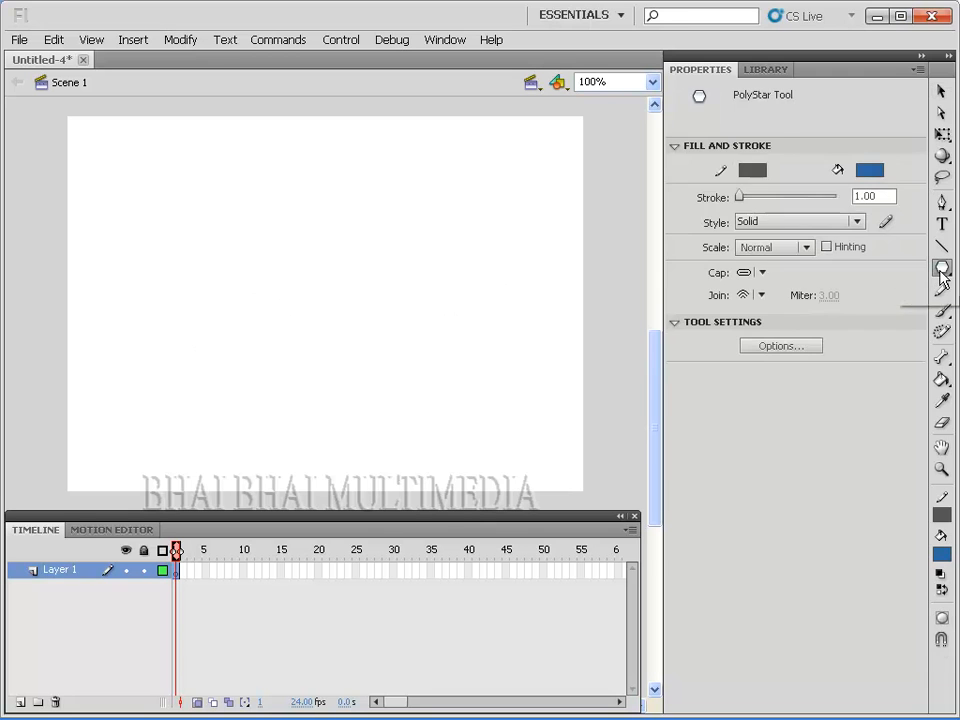
click(941, 270)
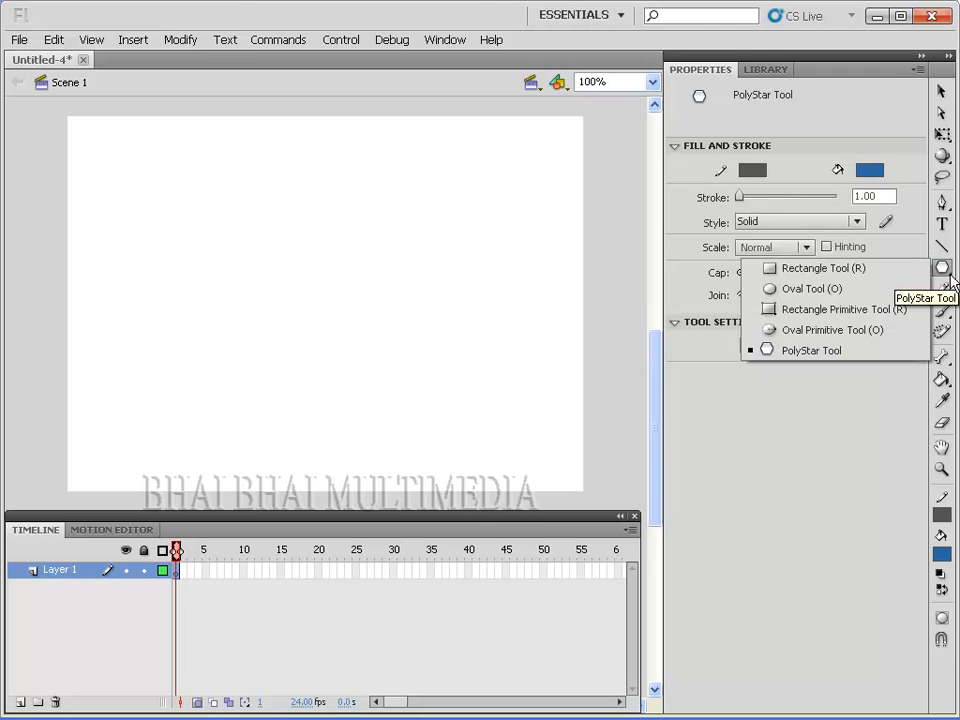
click(827, 287)
drag(113, 265, 155, 340)
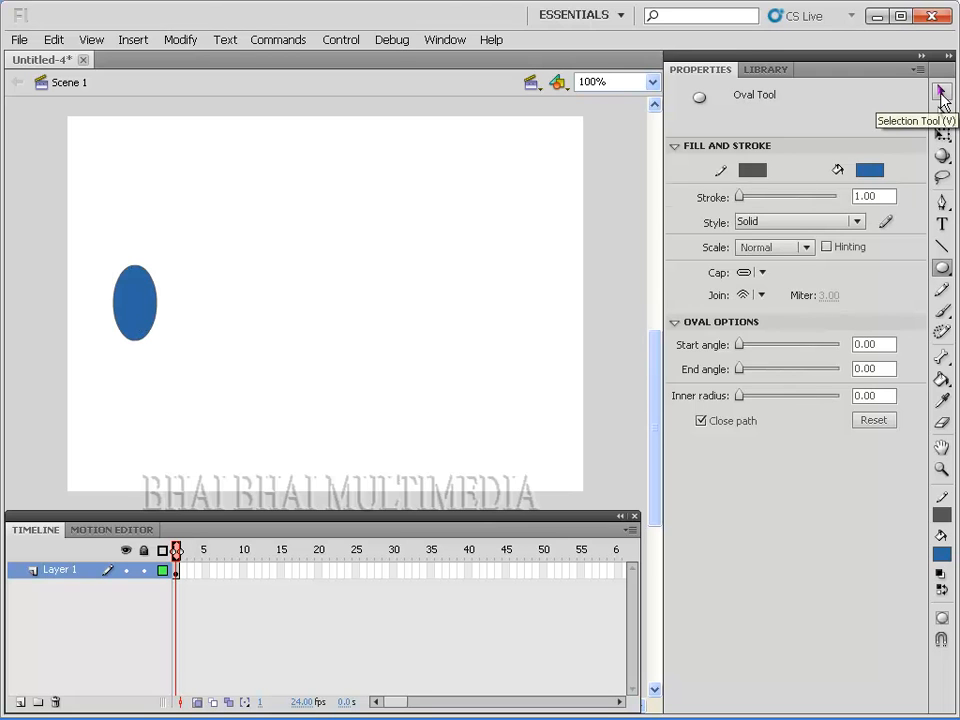
- Duplicate the whole oval horizontally to form a row of eight ovals, arranged as two groups of four
click(940, 92)
click(150, 318)
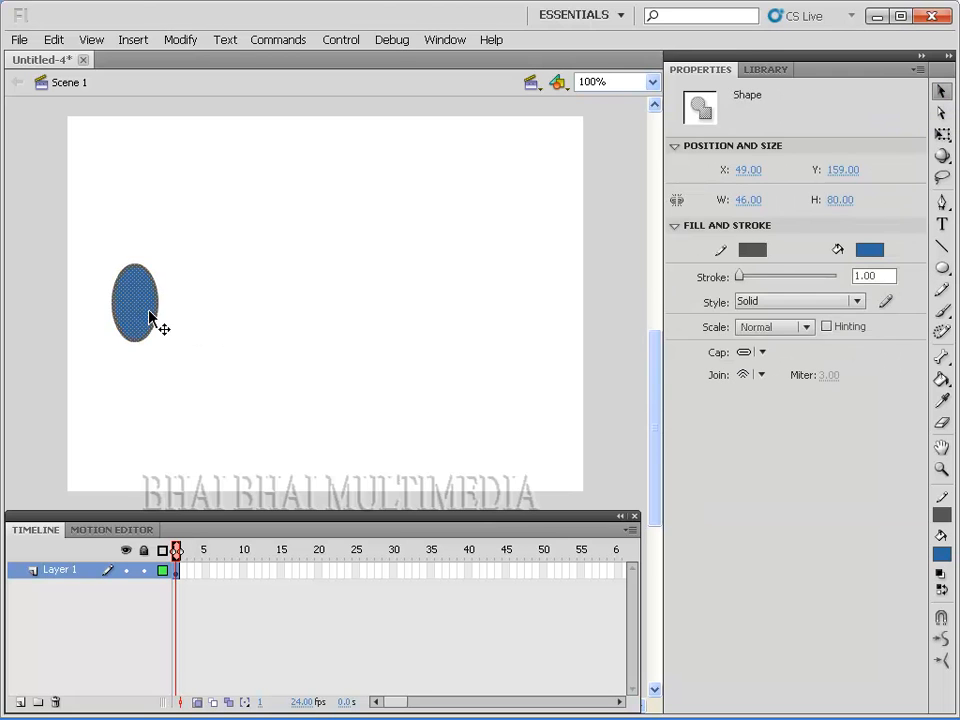
drag(150, 318, 197, 316)
drag(197, 316, 346, 320)
drag(346, 320, 497, 321)
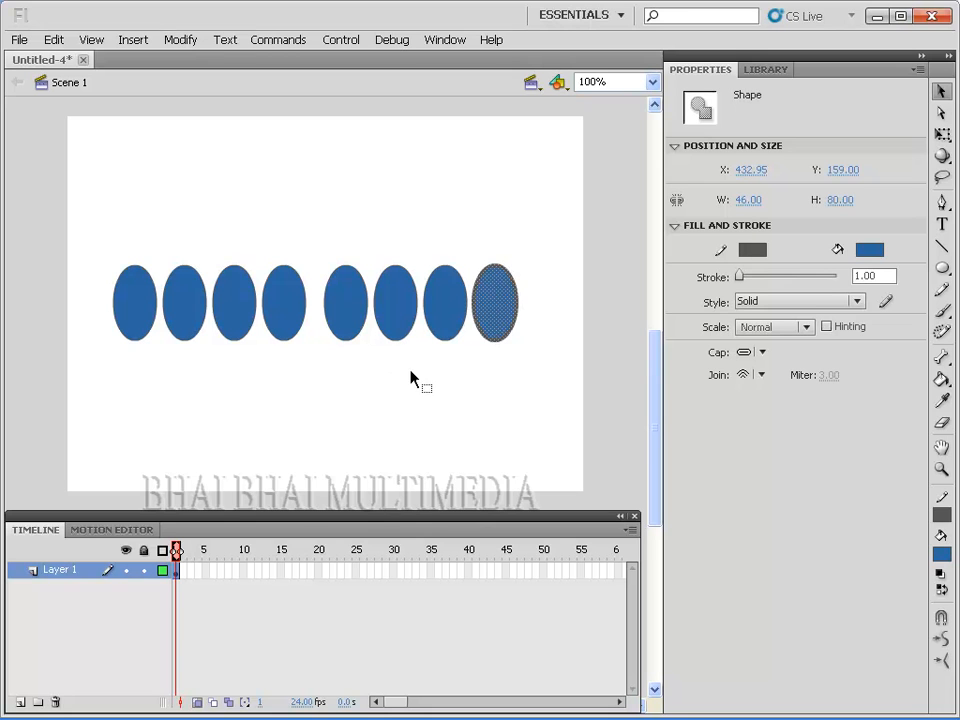
- Insert a blank keyframe at frame 20 of Layer 1 and add the text "BHAI" above the ghosted ovals
click(320, 572)
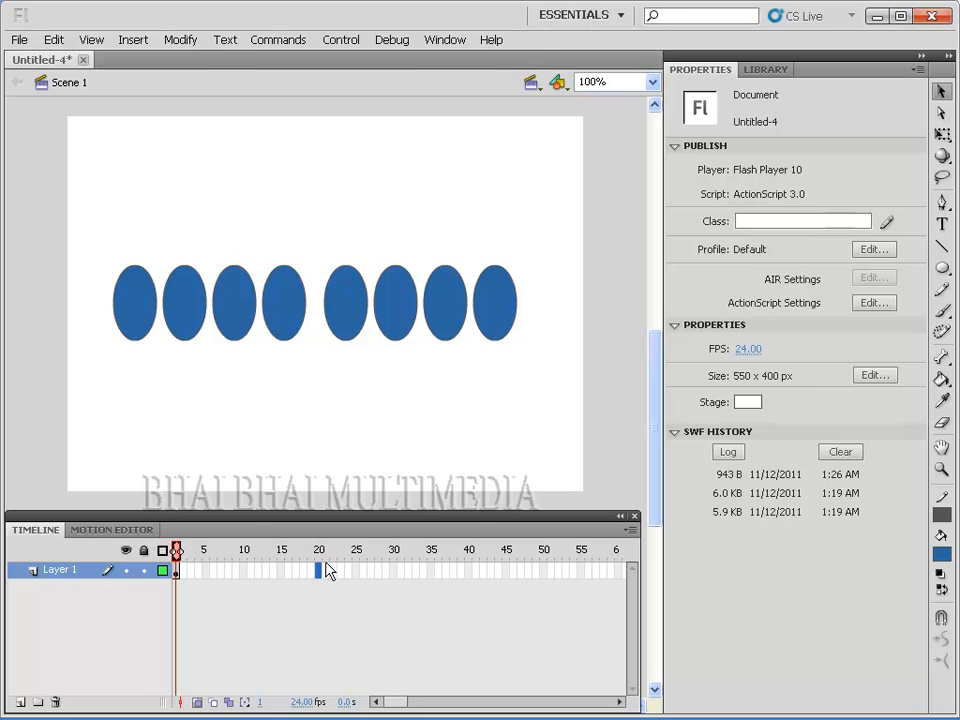
key(F7)
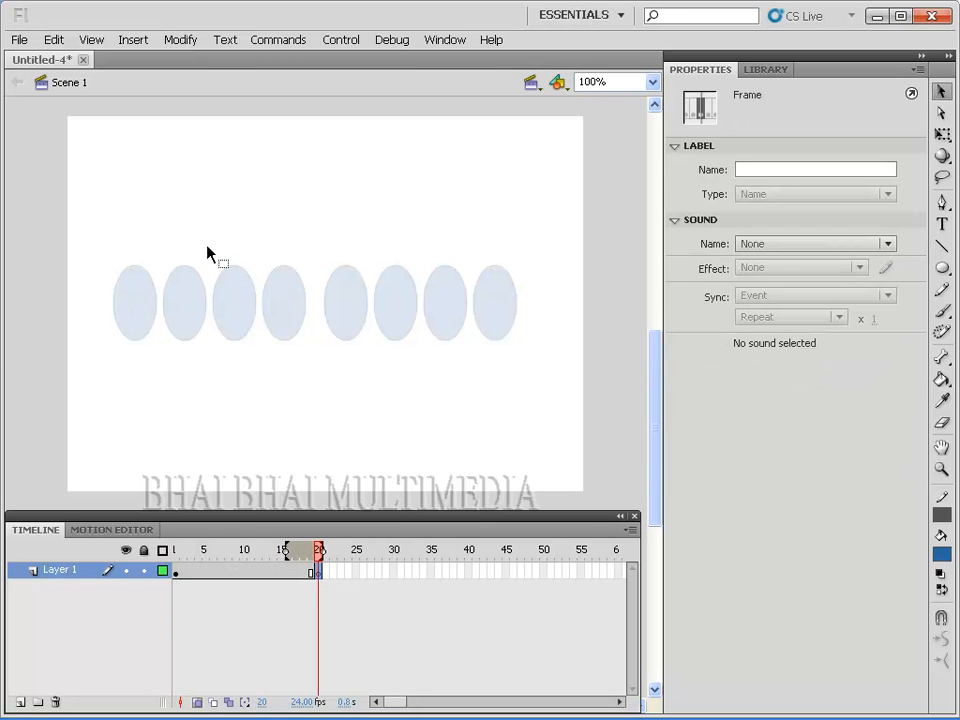
click(942, 226)
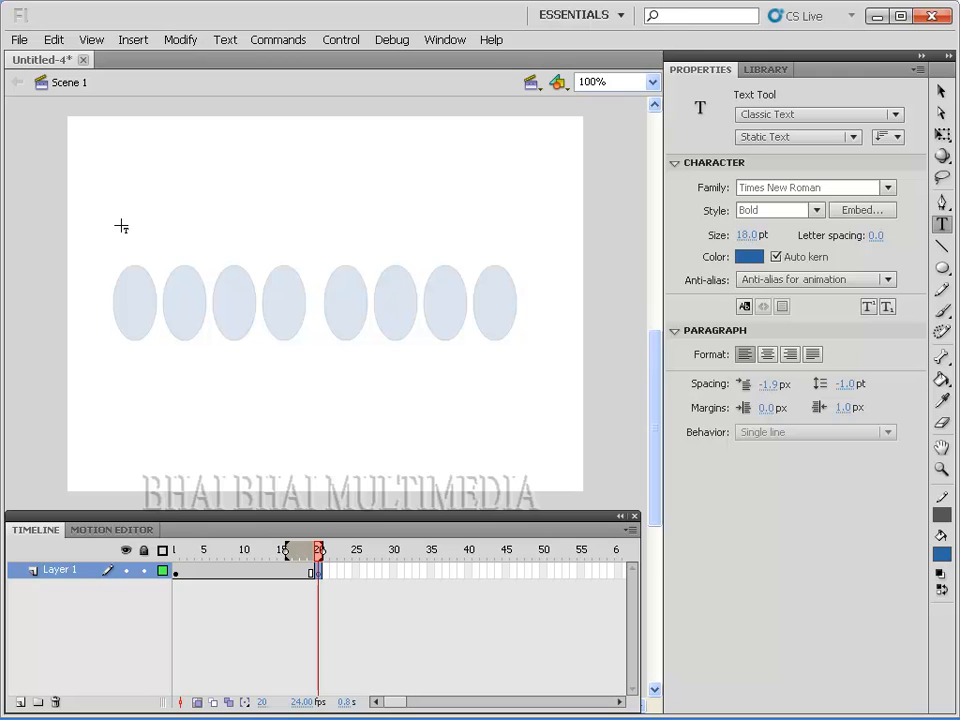
drag(119, 227, 300, 258)
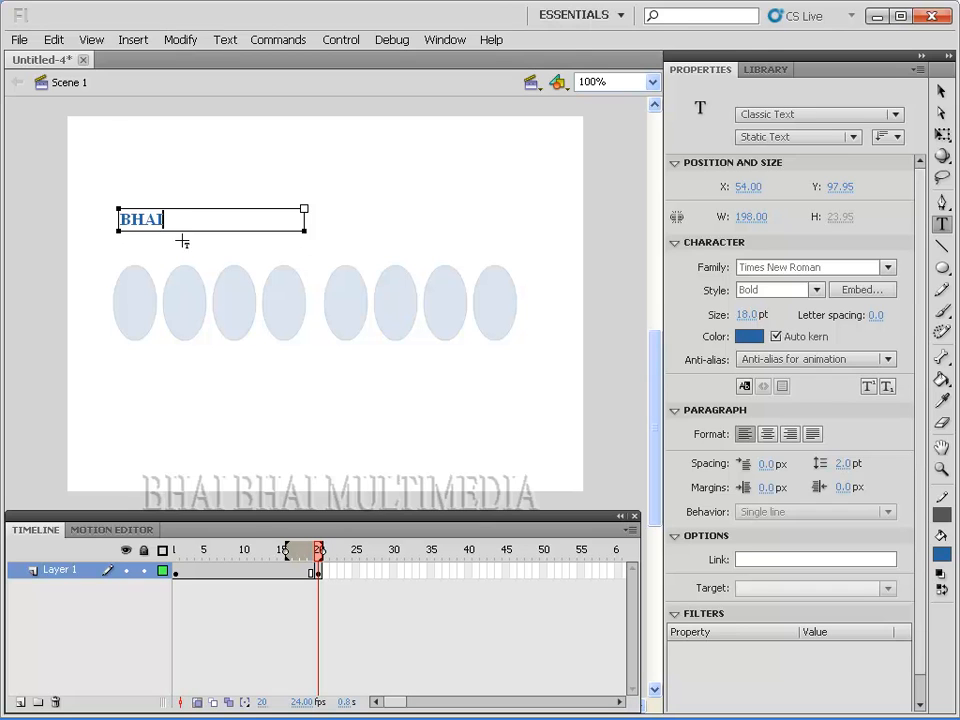
- Enlarge the BHAI text to 75 pt and place a copy of it above the second group of ovals
double_click(160, 220)
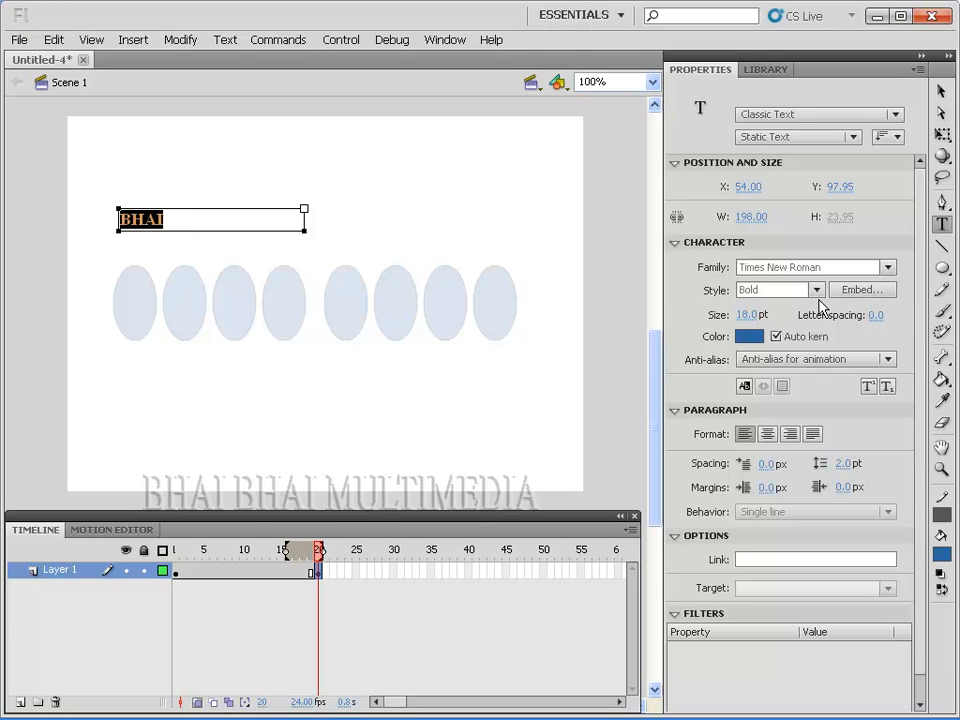
drag(746, 322, 803, 316)
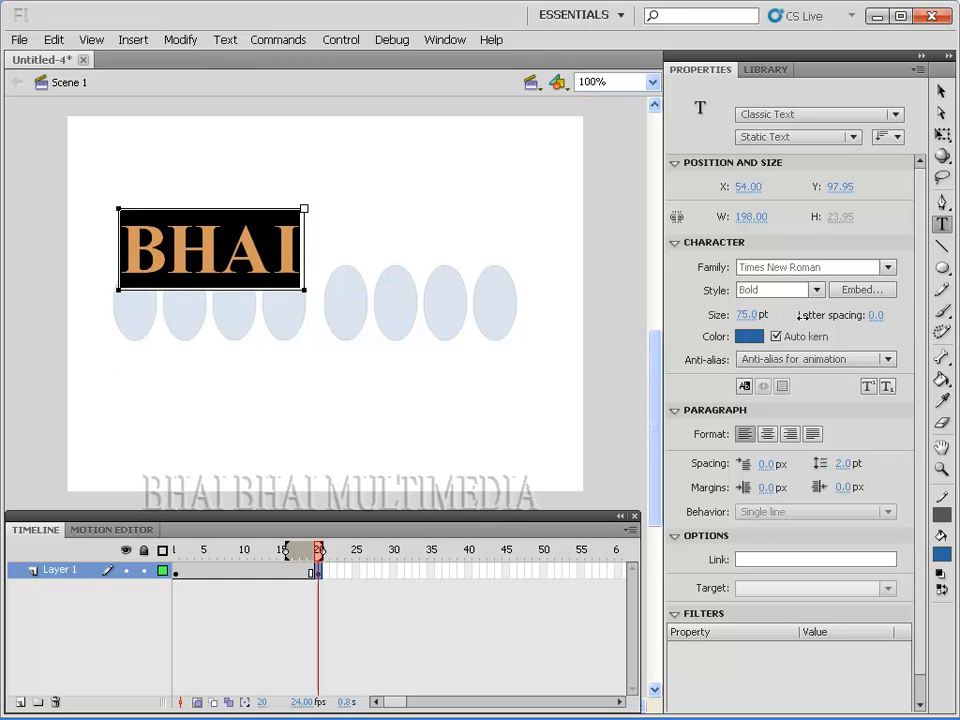
click(940, 91)
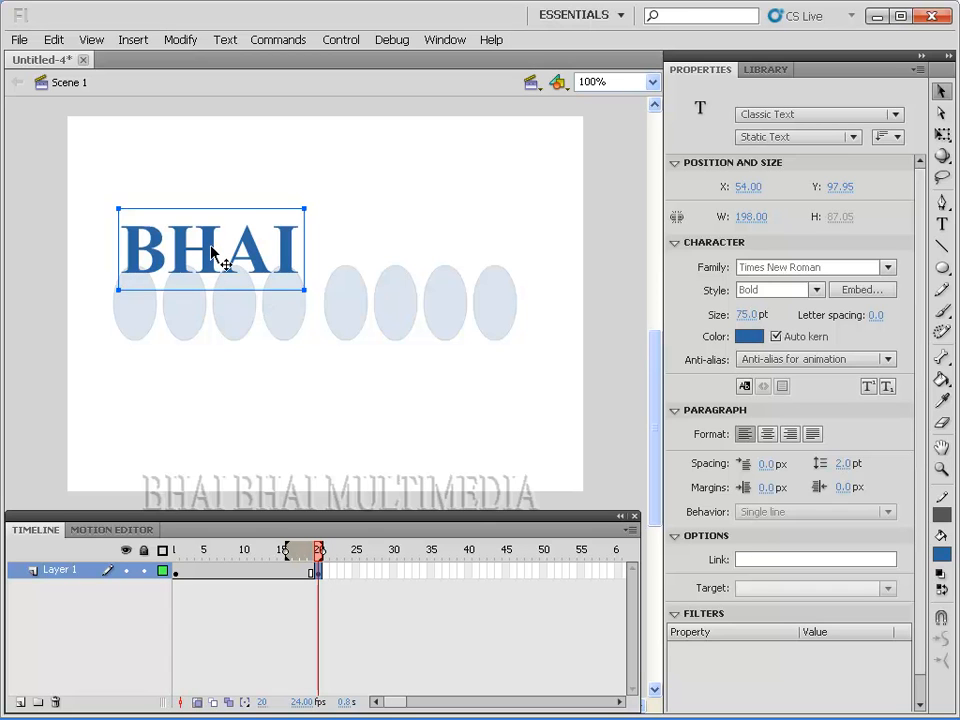
drag(212, 252, 415, 248)
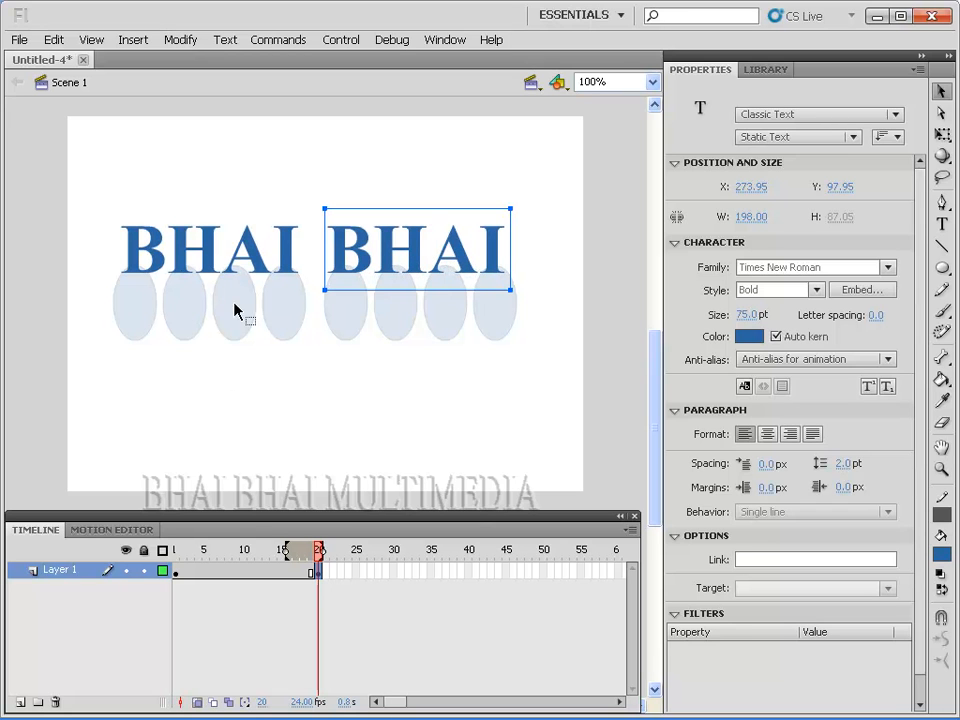
- Move both BHAI text blocks straight down together to Y 152.95 so they sit over the ghosted ovals
shift+click(260, 262)
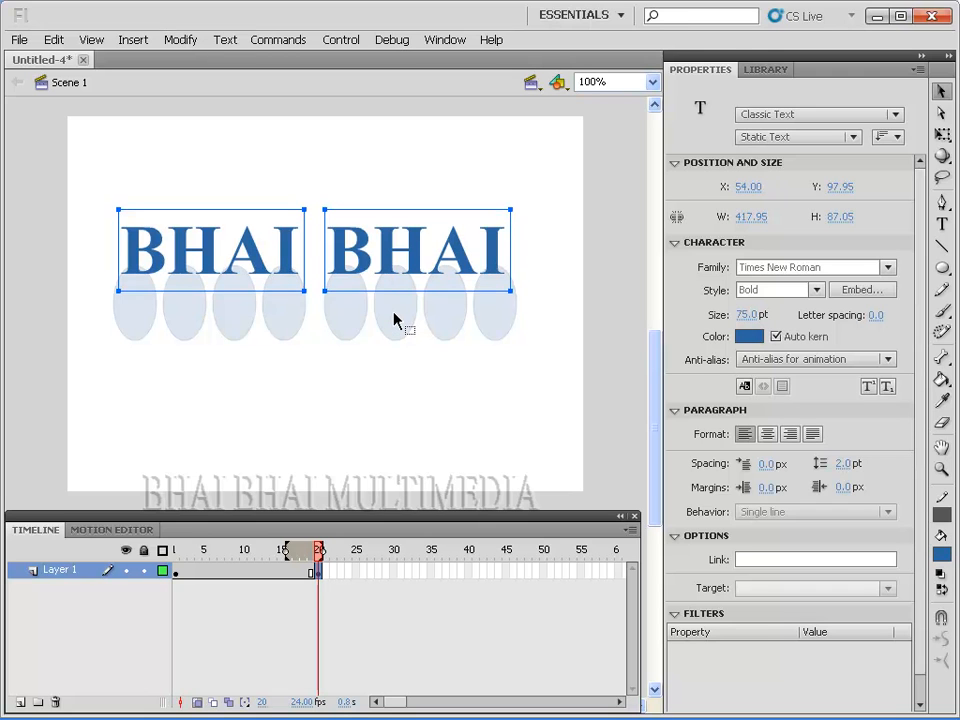
key(Down)
key(Down)
key(Down)
key(Down)
key(Down)
key(Down)
key(Down)
key(Down)
key(Down)
key(Down)
key(Down)
key(Down)
key(Down)
key(Down)
key(Down)
key(Down)
key(Down)
key(Down)
key(Down)
key(Down)
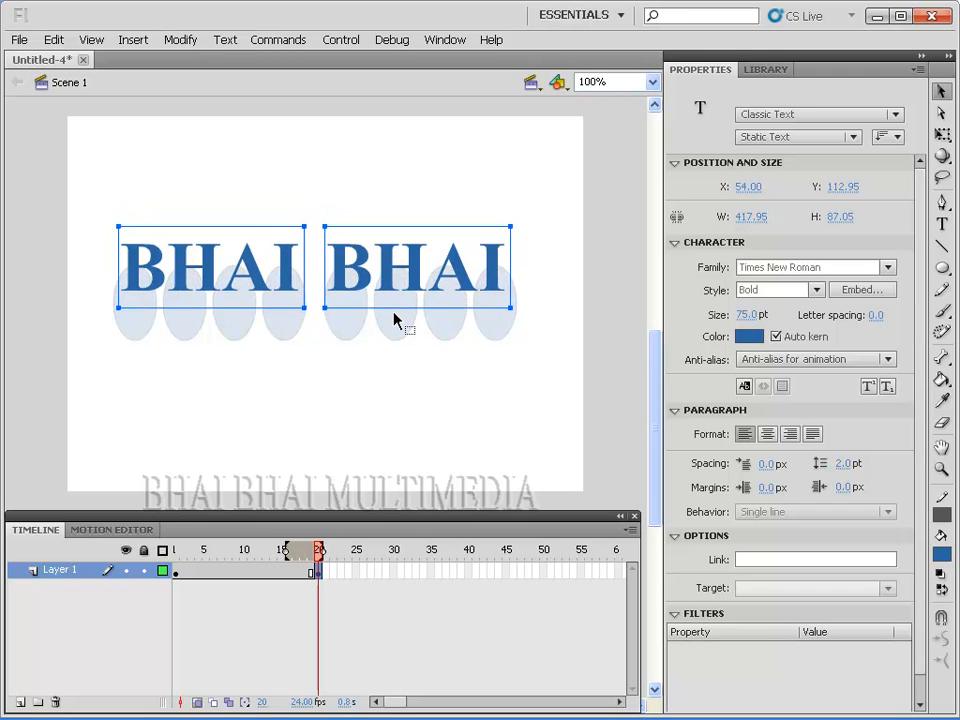
key(Down)
key(Down)
key(Down)
key(Down)
key(Down)
key(Down)
key(Down)
key(Down)
key(Down)
key(Down)
key(Down)
key(Down)
key(Down)
key(Down)
key(Down)
key(Down)
key(Down)
key(Down)
key(Down)
key(Down)
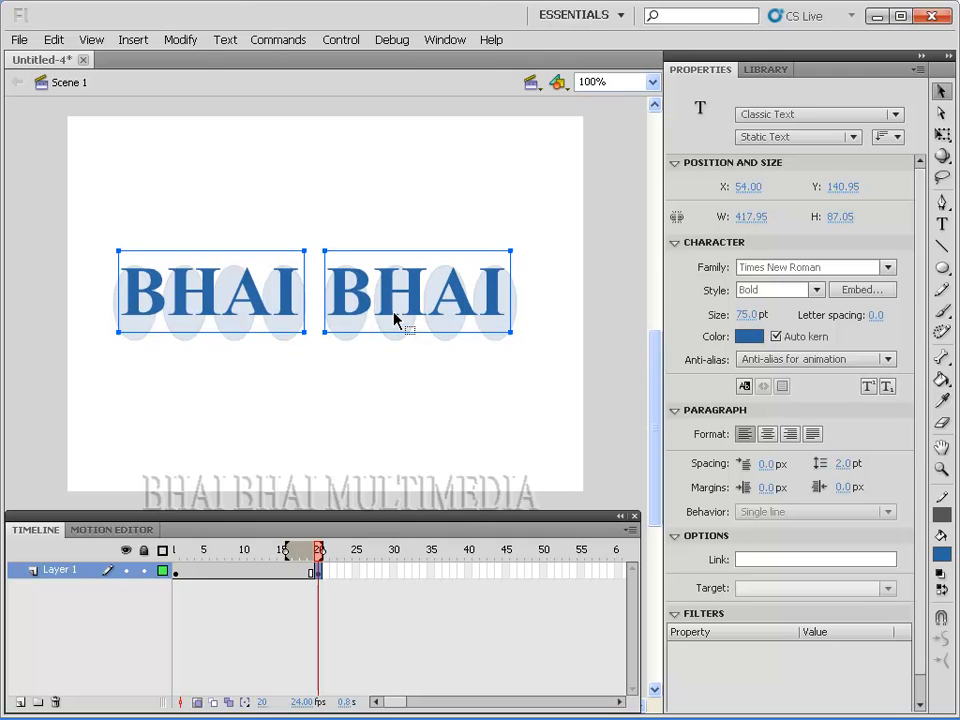
key(Down)
key(Down)
key(Down)
key(Down)
key(Down)
key(Down)
key(Down)
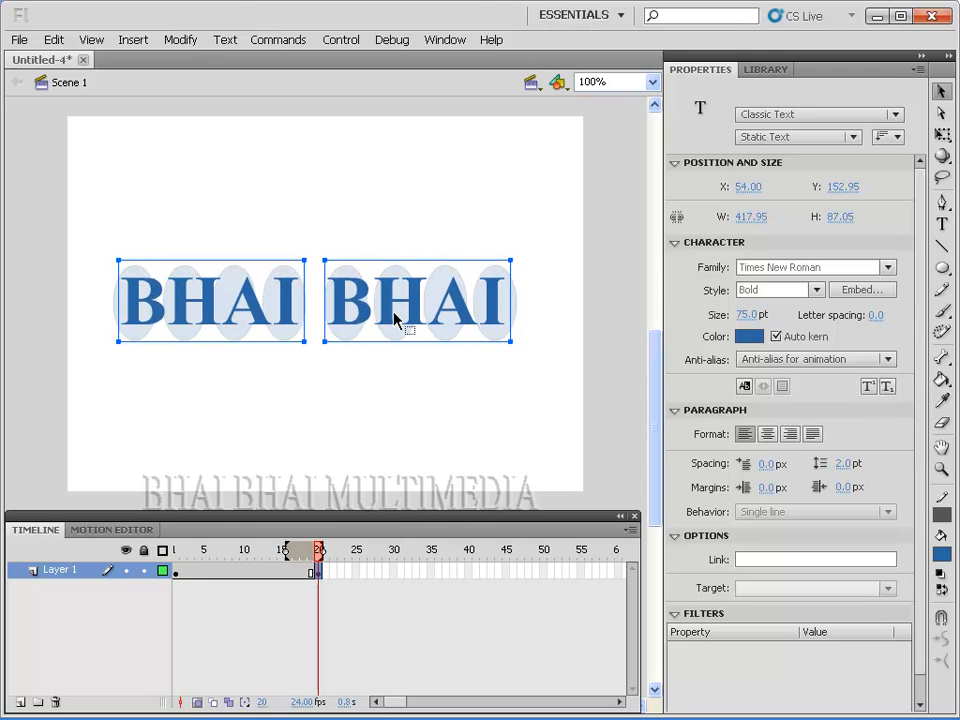
click(392, 231)
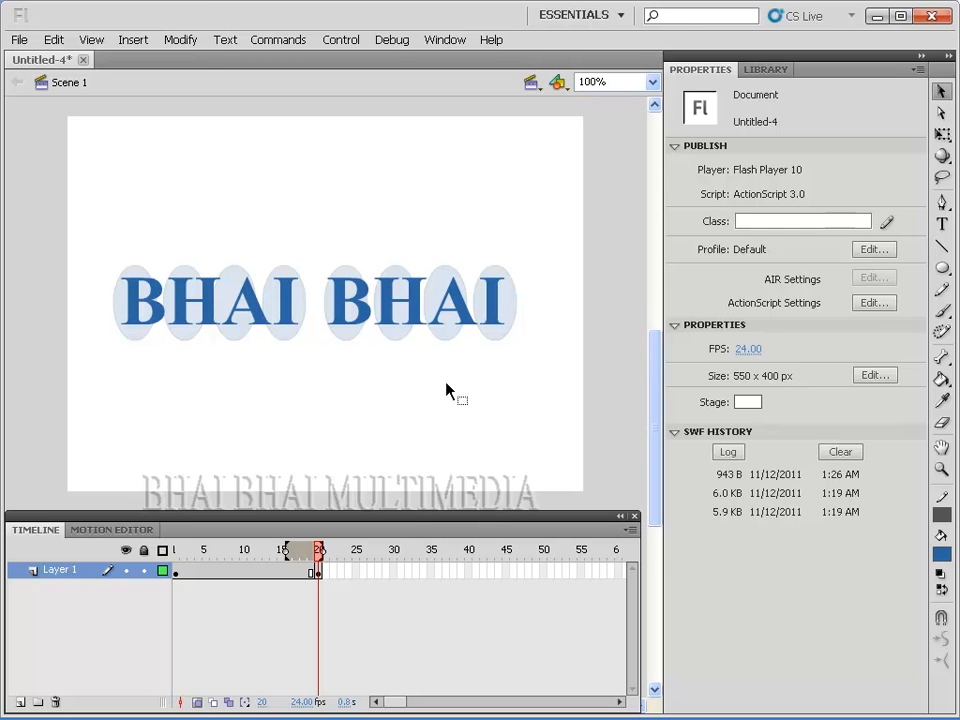
- Examine the ovals before frame 20 by selecting them individually to see whether each is a separate shape
click(266, 571)
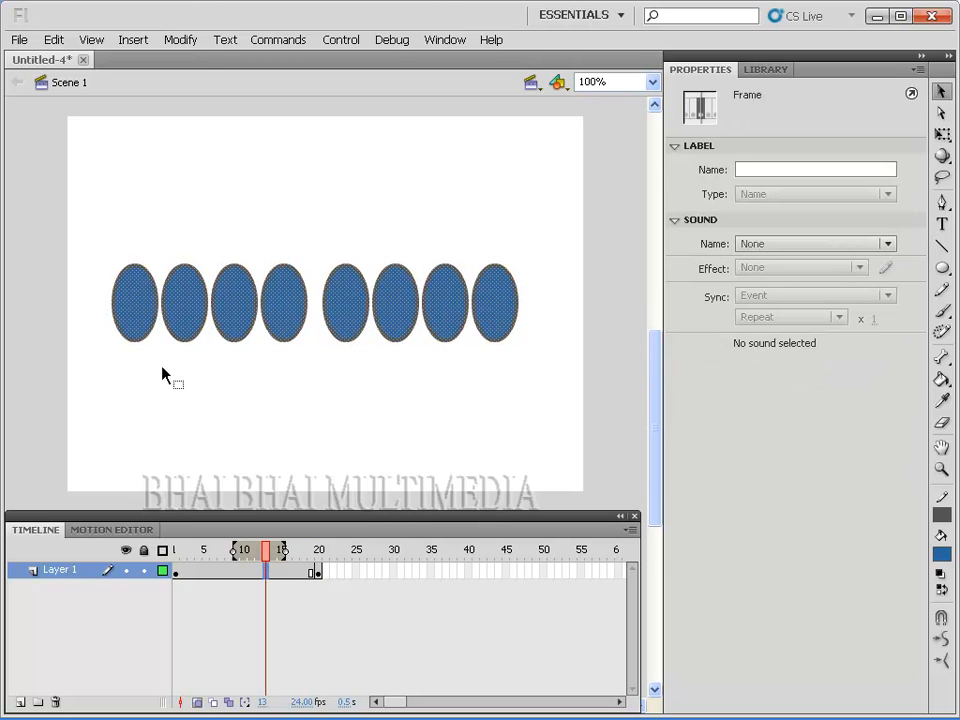
click(176, 392)
click(150, 313)
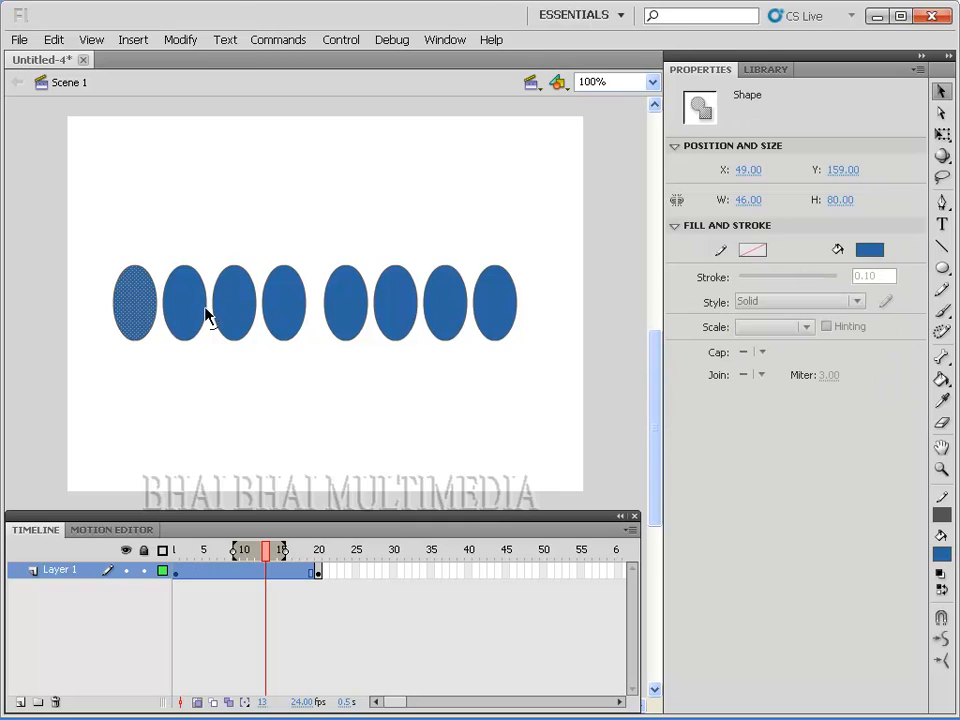
click(497, 308)
click(533, 349)
click(500, 303)
click(446, 316)
click(390, 313)
click(330, 314)
click(289, 320)
click(252, 317)
click(336, 385)
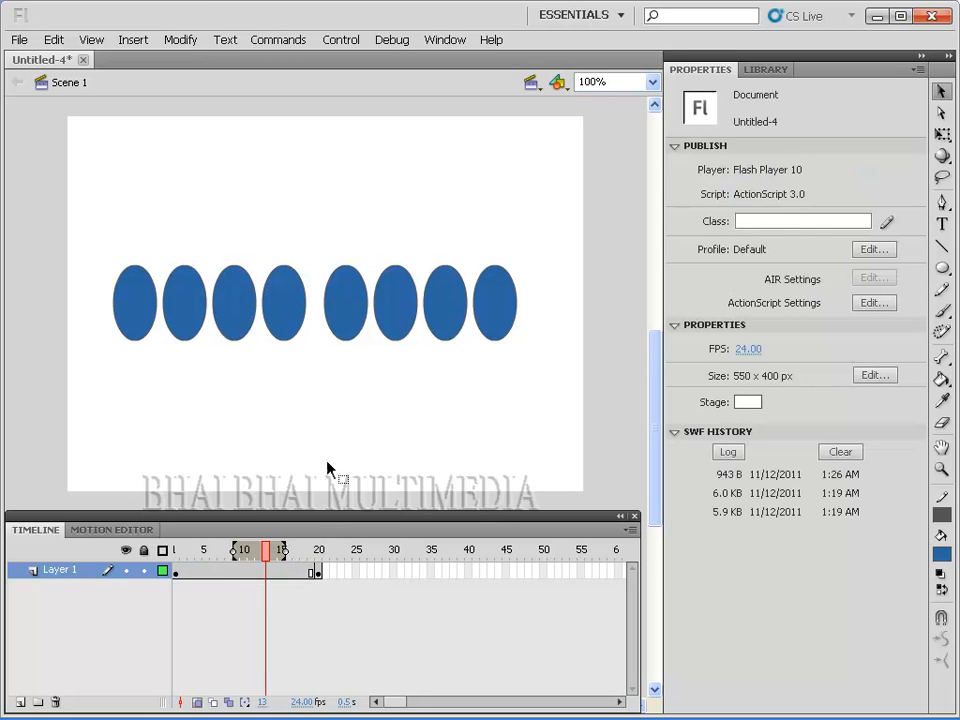
- Select both BHAI text blocks at frame 20 and break them apart twice, into letters and into raw shapes
click(318, 571)
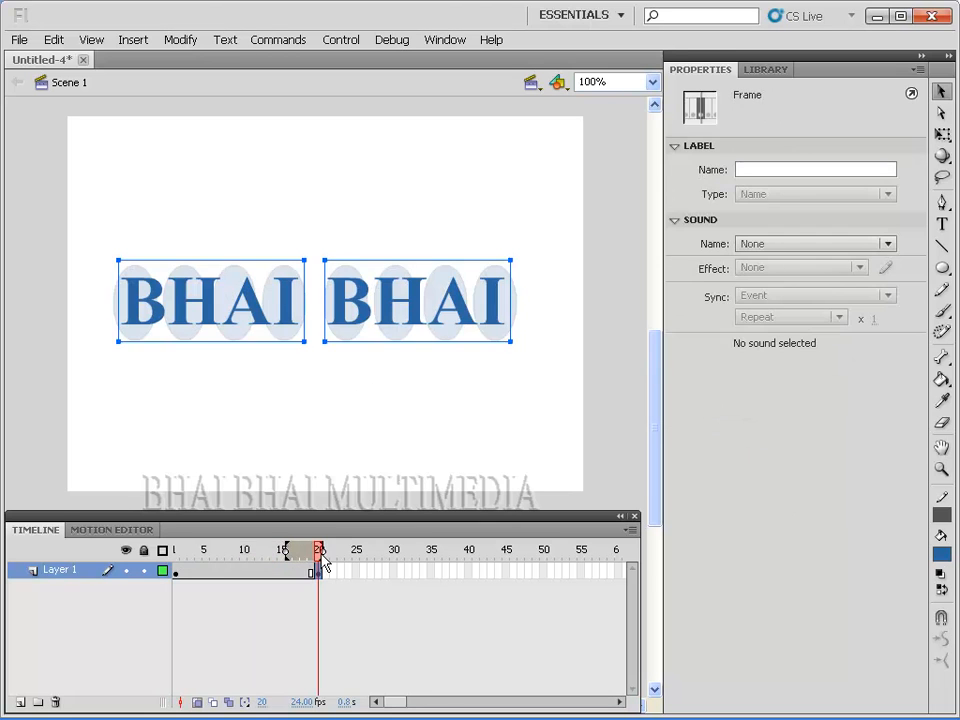
click(207, 306)
click(236, 403)
click(218, 321)
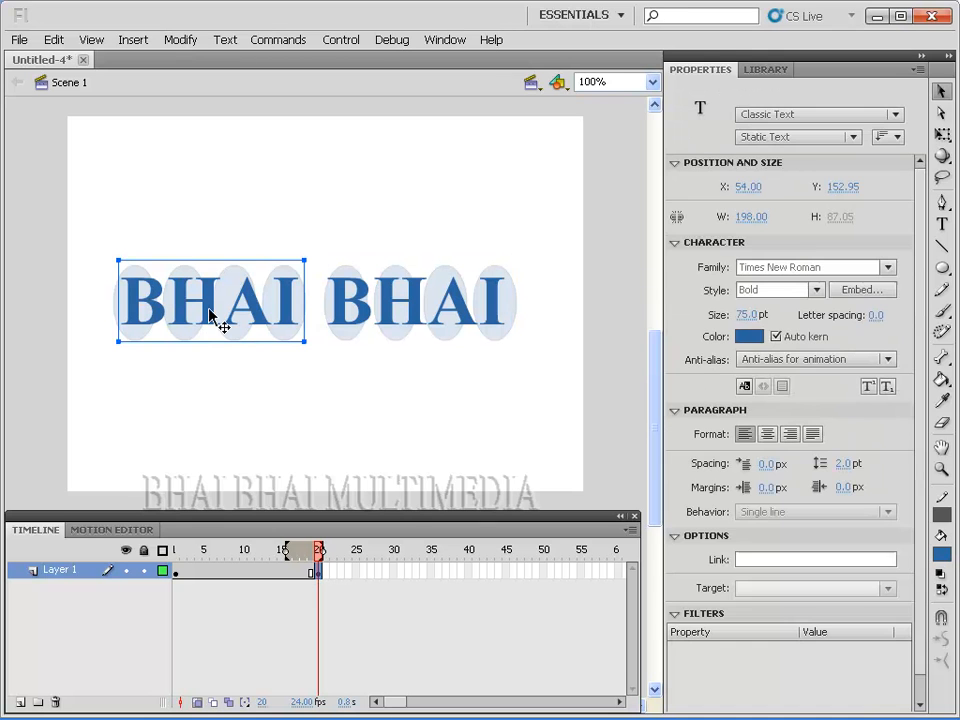
click(228, 404)
click(208, 315)
key(ctrl+a)
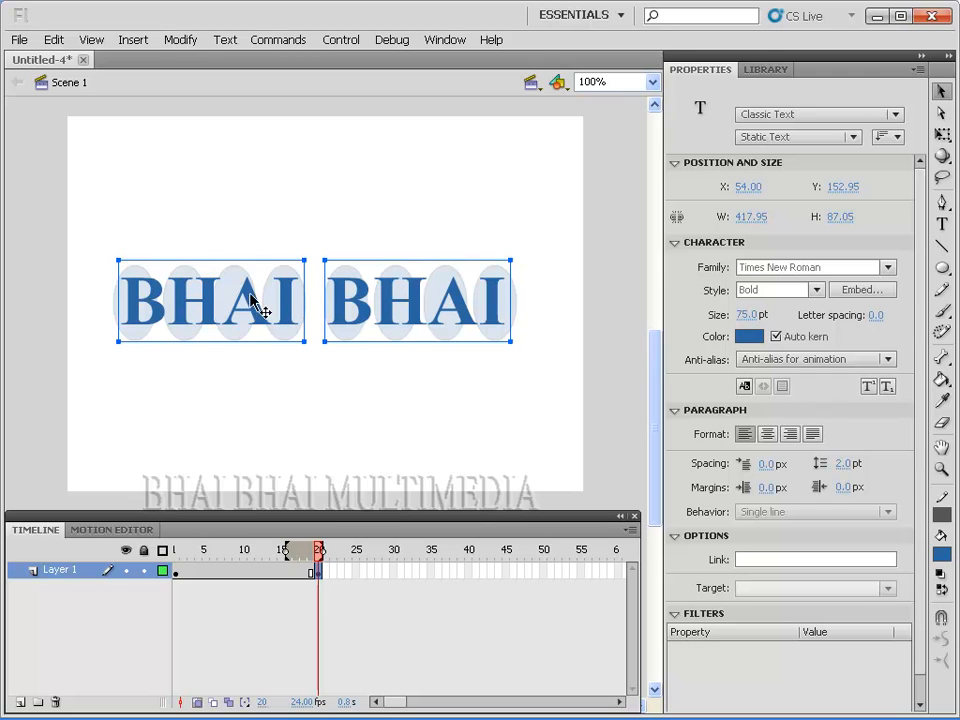
click(170, 41)
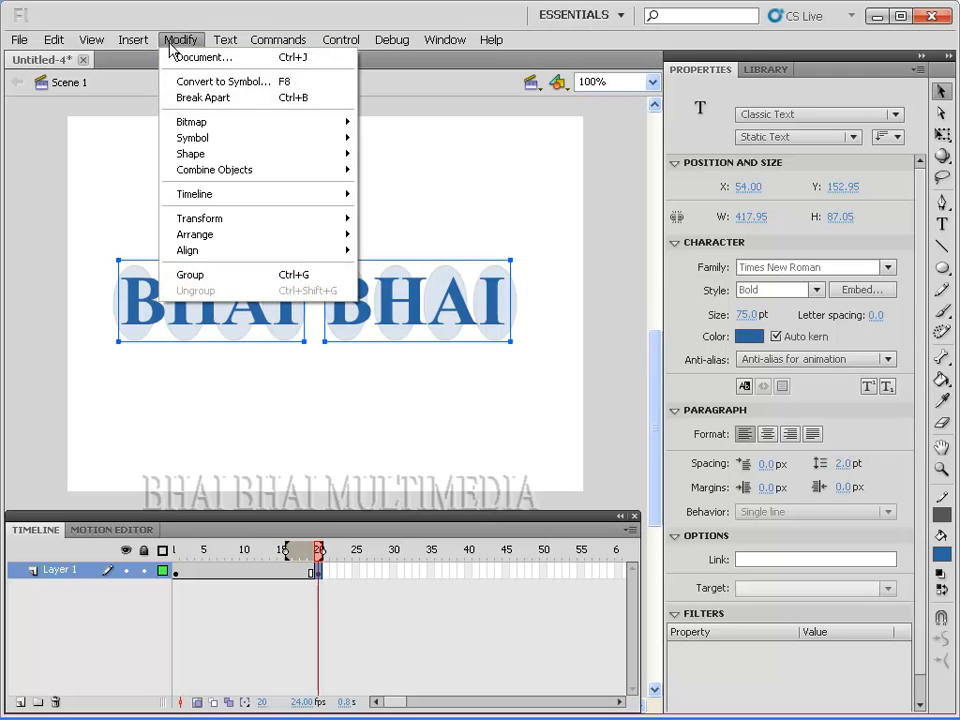
click(196, 100)
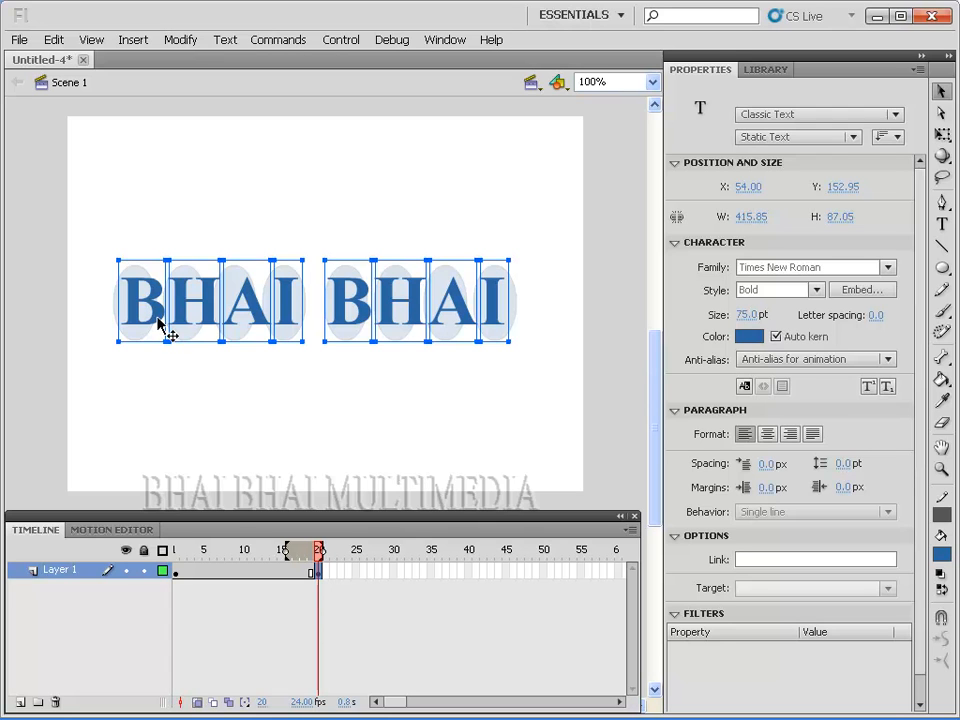
click(180, 45)
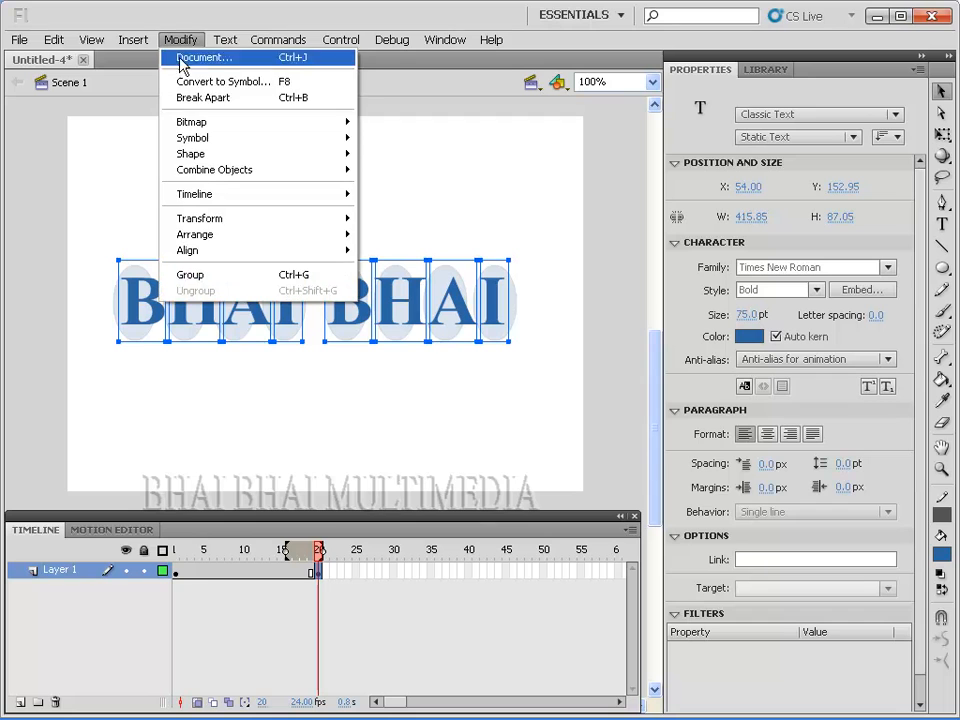
click(213, 100)
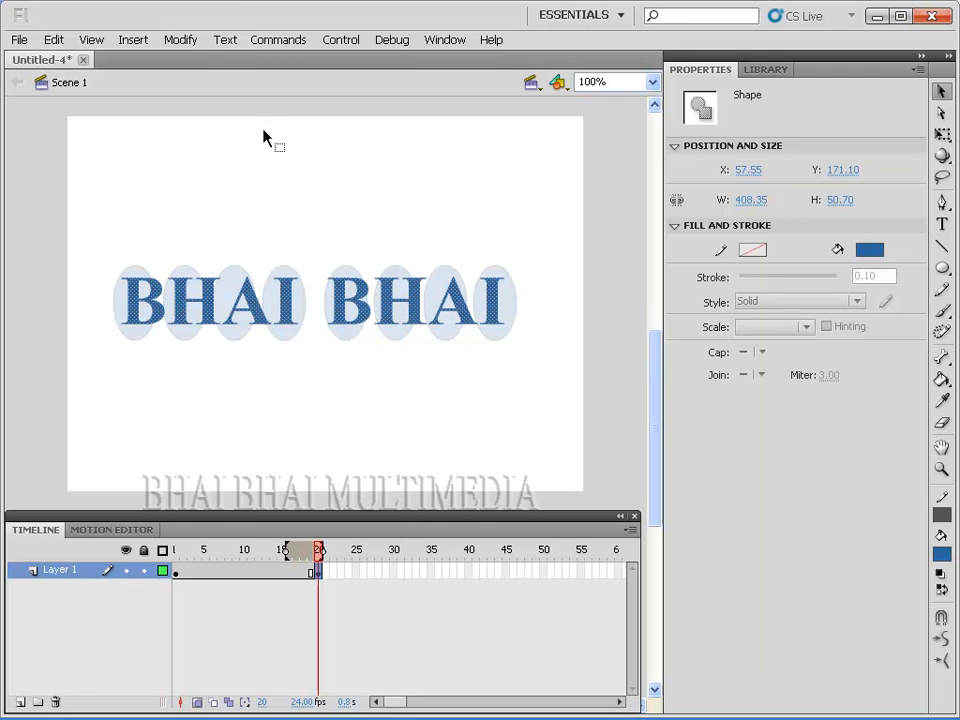
- Select several of the broken-apart letters one at a time to check that they are separate shapes
click(283, 370)
click(293, 325)
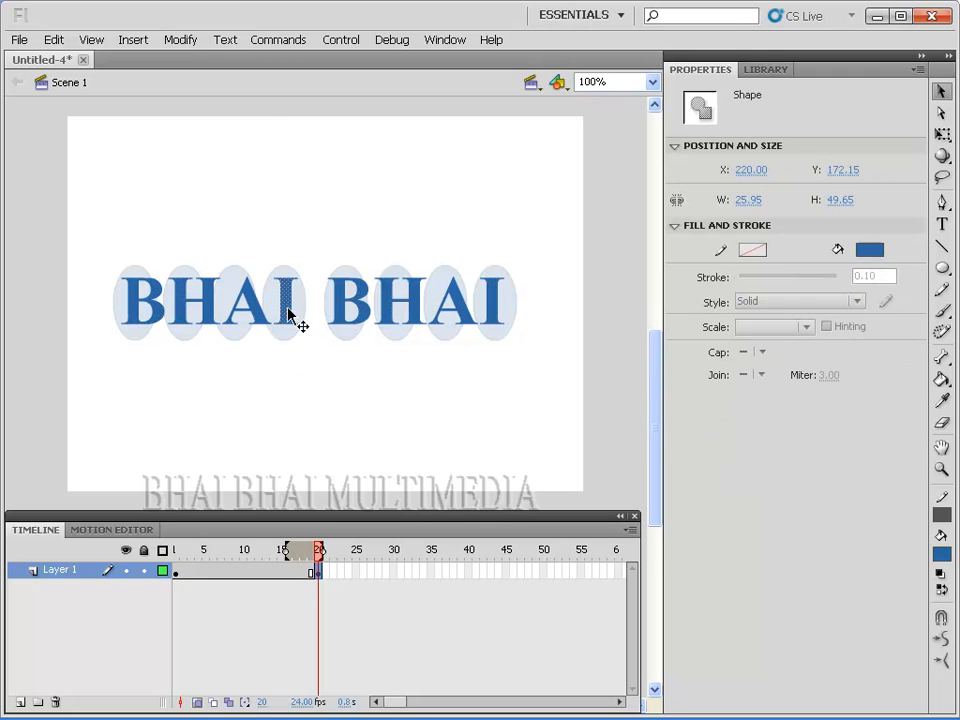
click(342, 308)
click(414, 314)
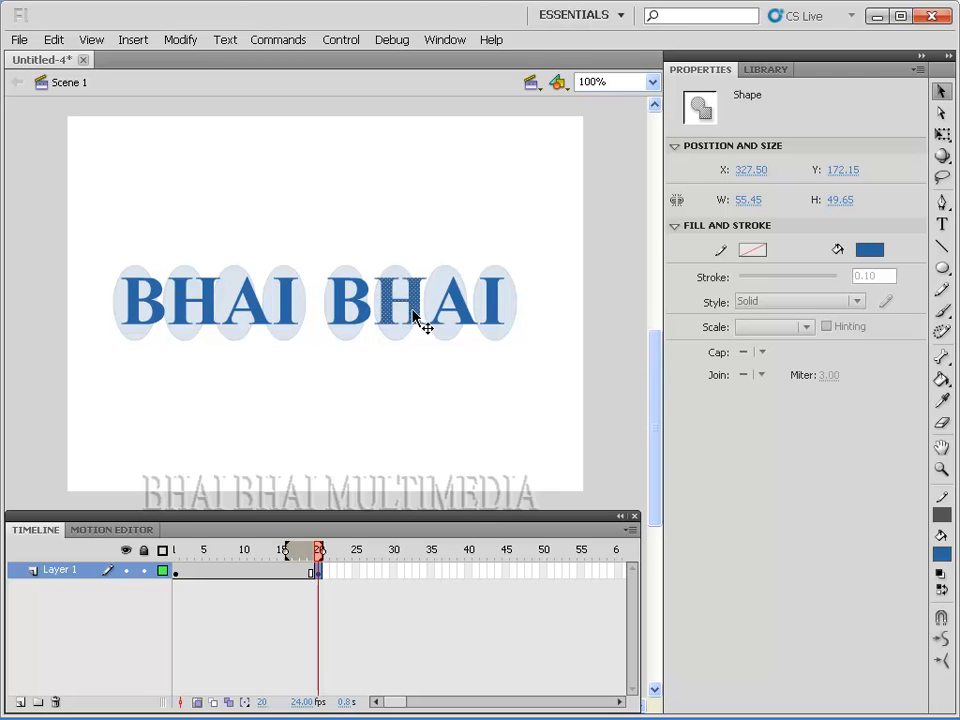
click(476, 301)
click(499, 308)
click(486, 369)
- Create a shape tween on Layer 1 between the ovals at frame 1 and the BHAI BHAI letters at frame 20
click(245, 571)
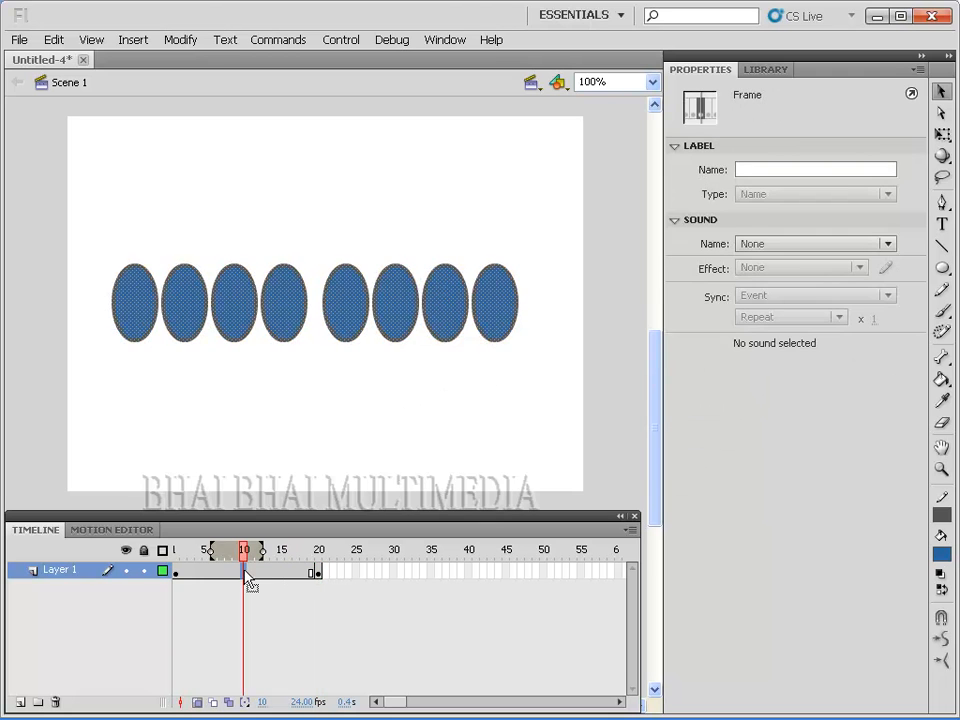
click(132, 45)
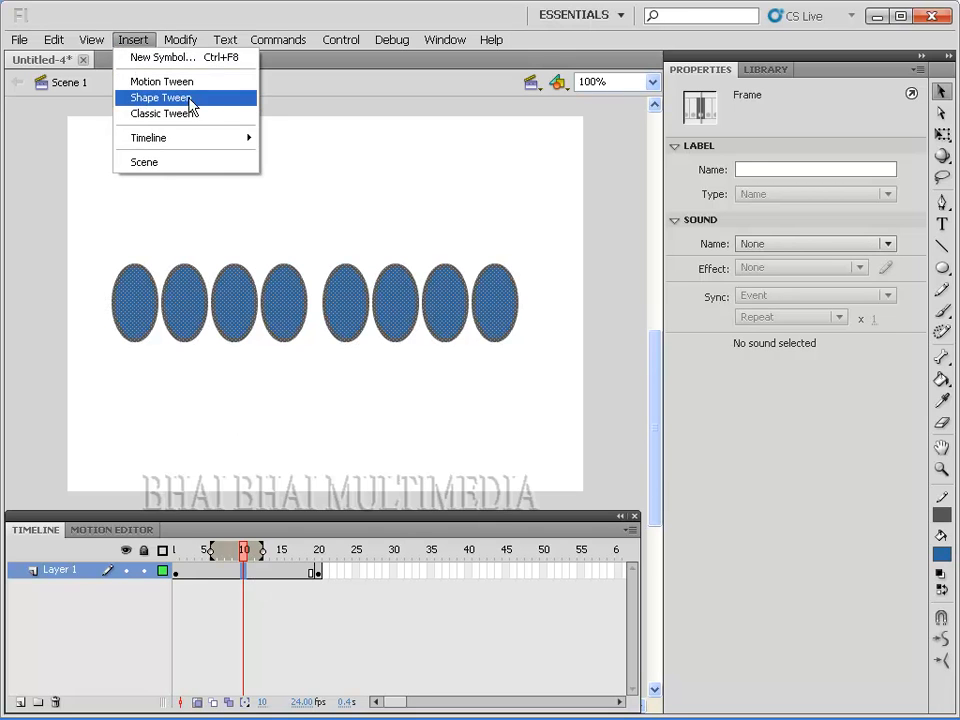
click(128, 42)
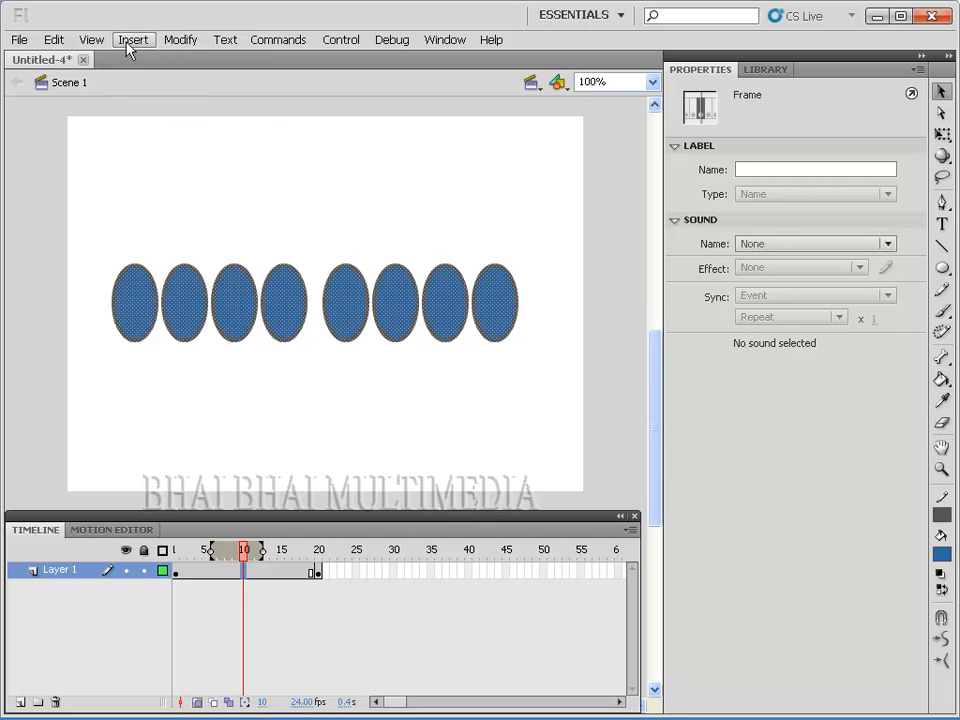
right_click(229, 572)
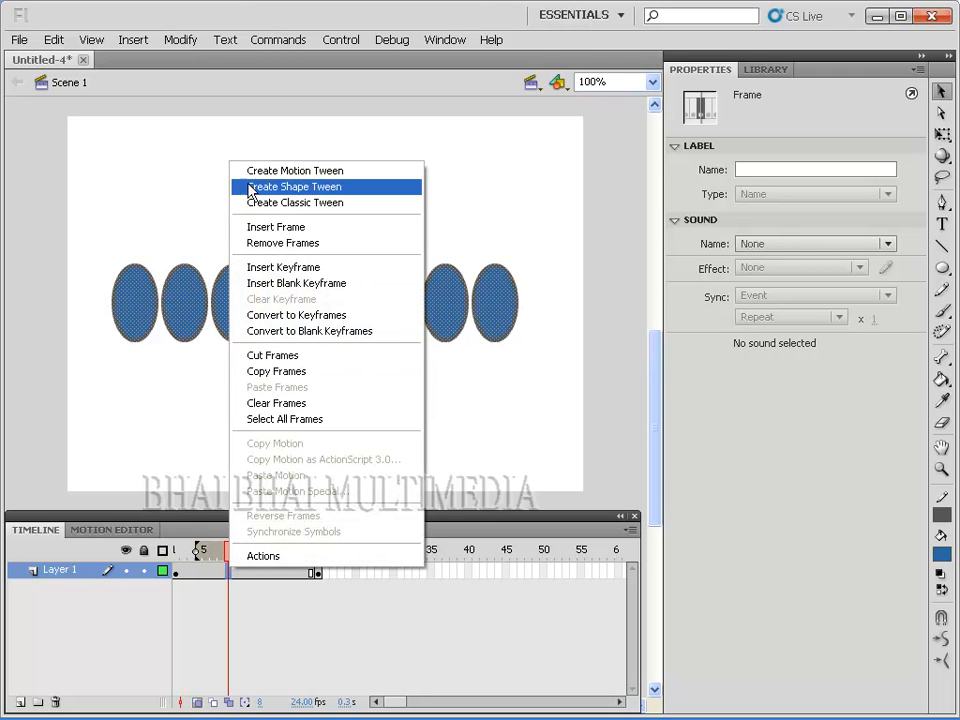
click(265, 190)
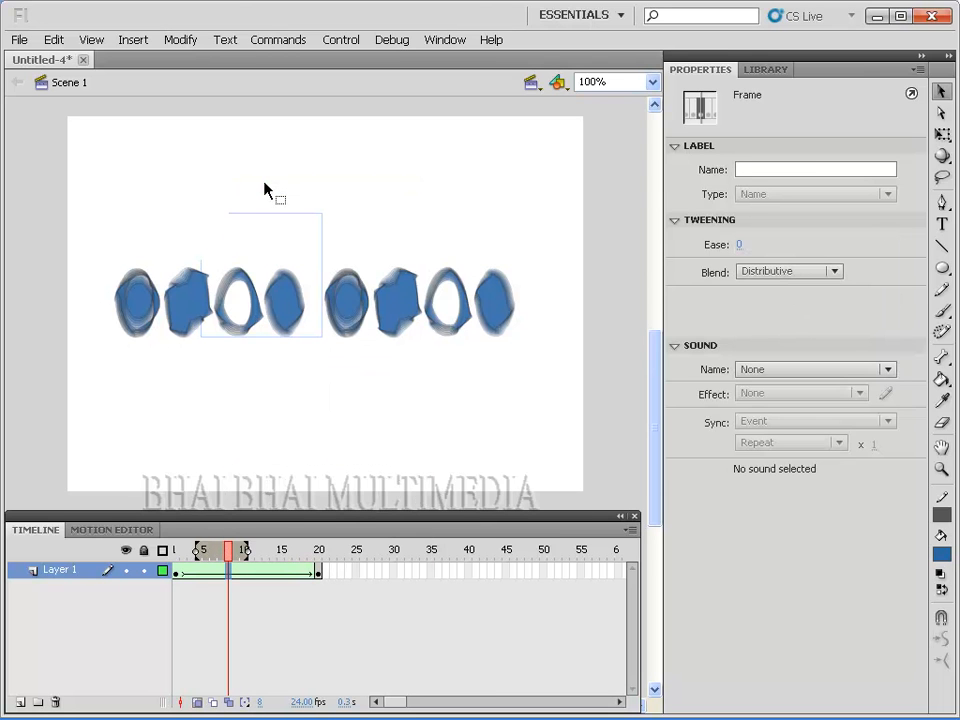
- Test the movie to watch the eight ovals morph into the BHAI BHAI lettering
click(340, 40)
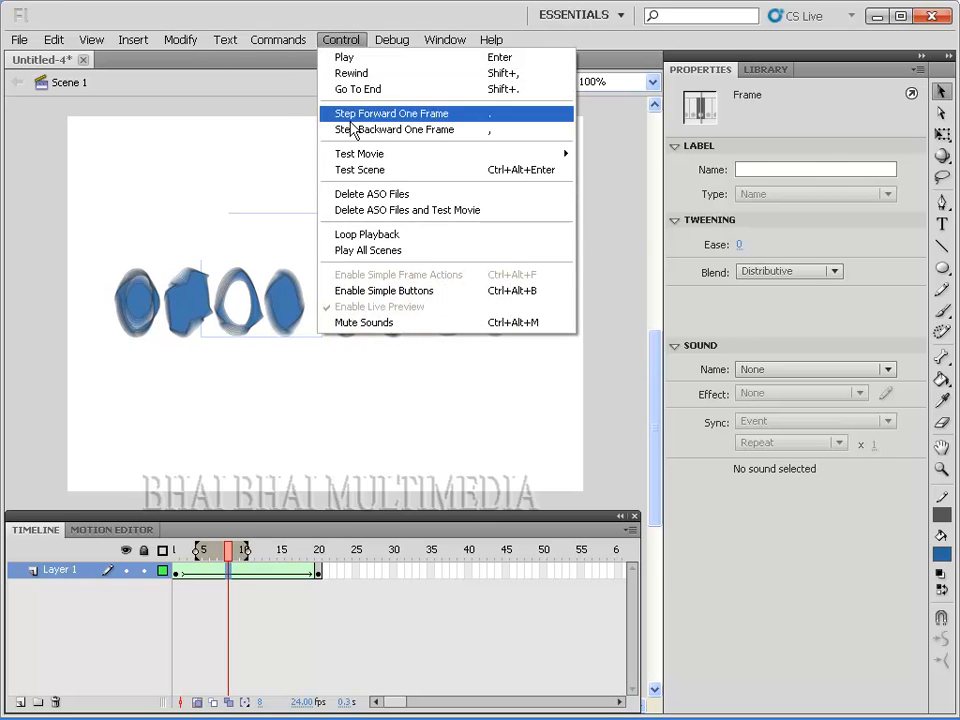
mouse_move(360, 155)
click(612, 225)
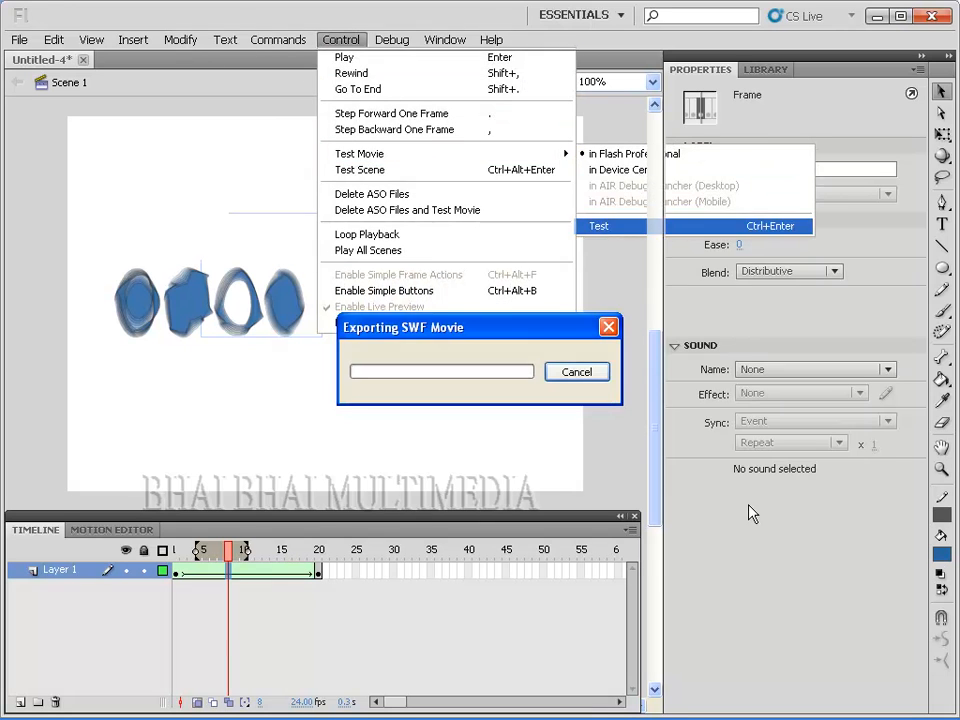